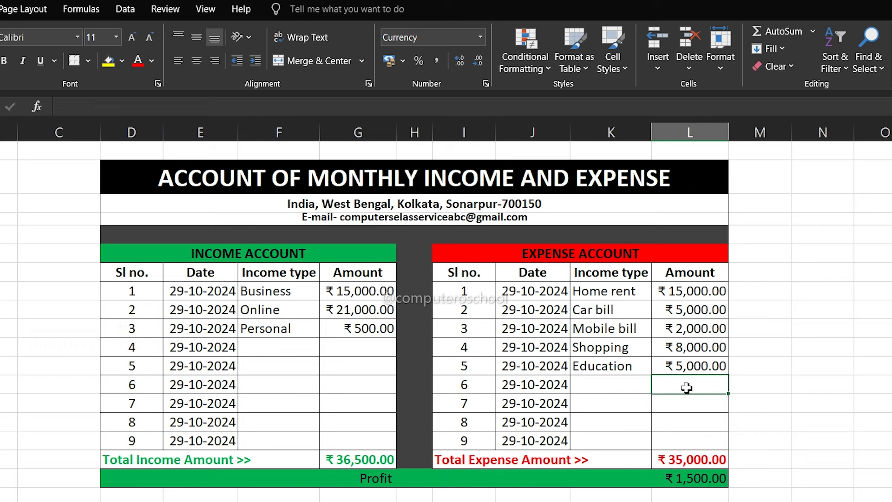
Enter 2000 as the expense amount to preview the Loss result
{"action": "type", "text": "2"}
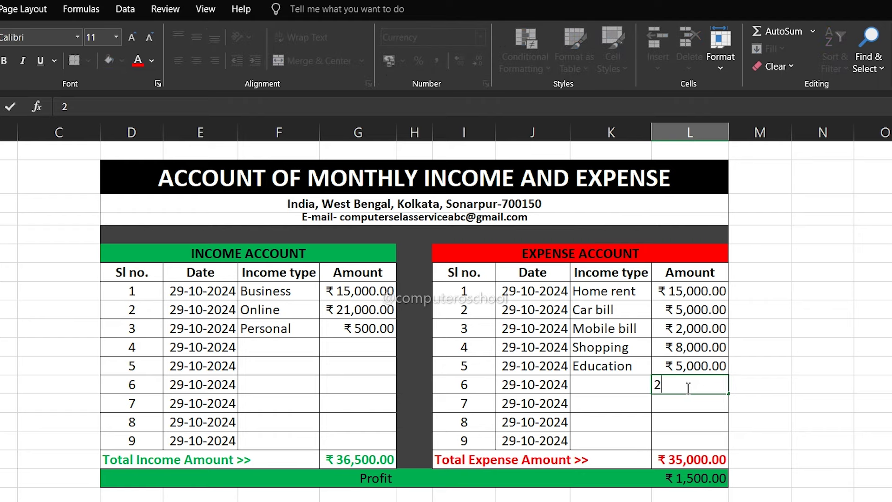
{"action": "type", "text": "000"}
{"action": "key", "text": "Return"}
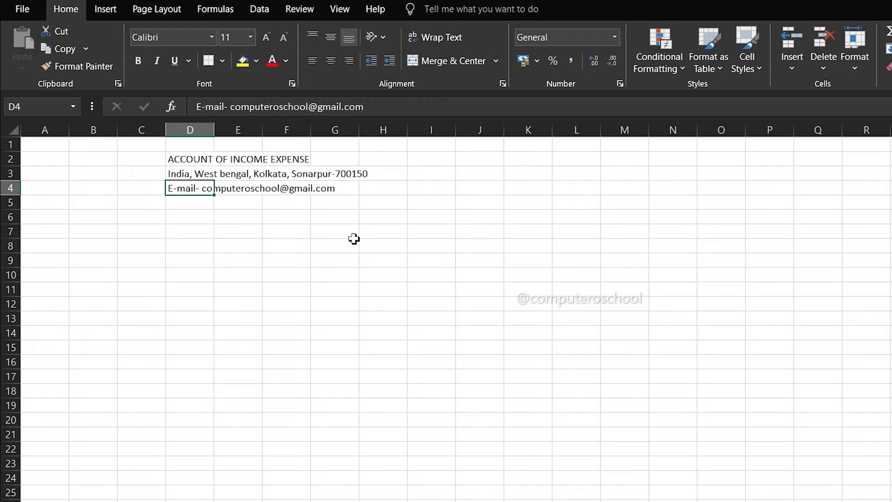
Enter the INCOME ACCOUNT heading with Sl no., Date, Income type and Amount columns in D6:G7
{"action": "key", "text": "Down"}
{"action": "key", "text": "Down"}
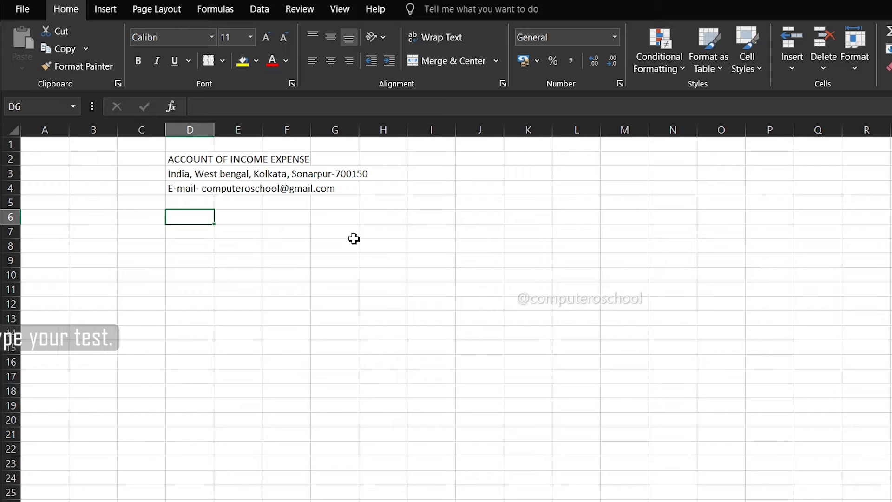
{"action": "type", "text": "INCOME ACCOUNT"}
{"action": "key", "text": "Return"}
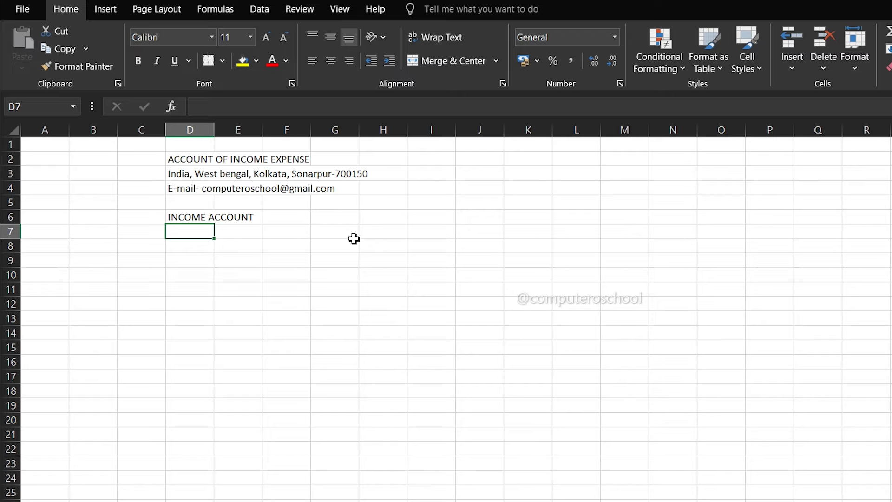
{"action": "type", "text": "Sl"}
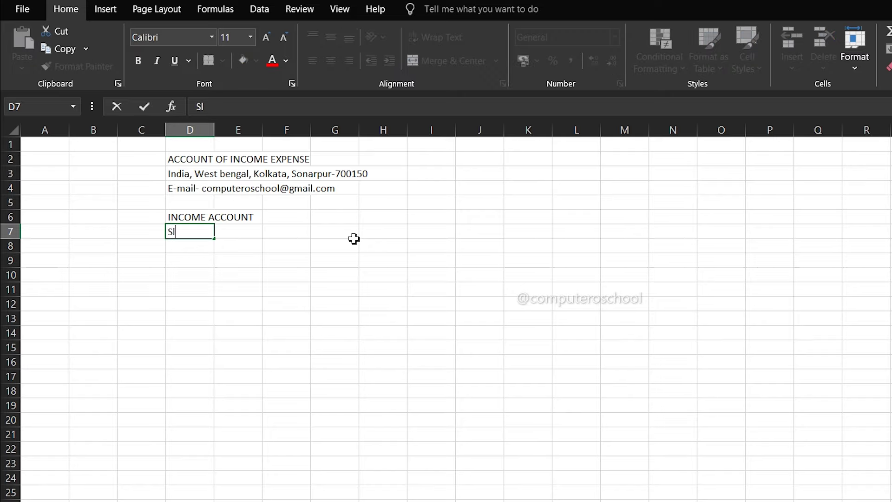
{"action": "type", "text": " no."}
{"action": "key", "text": "Tab"}
{"action": "type", "text": "D"}
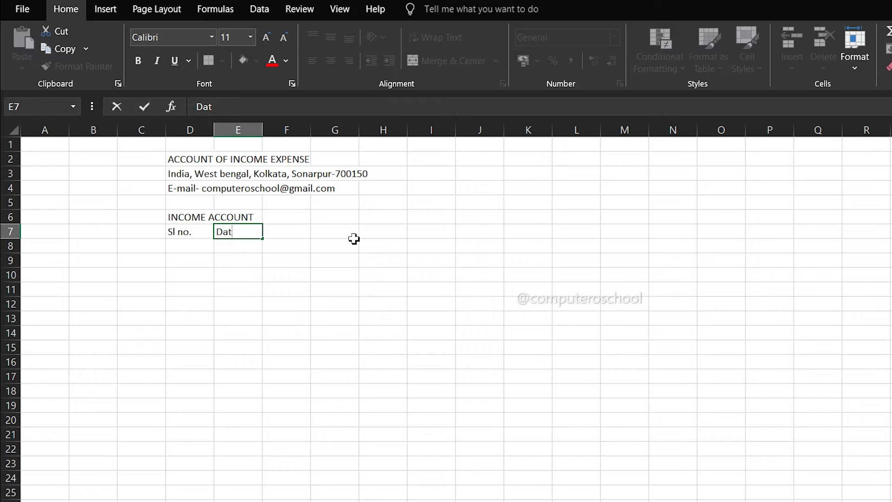
{"action": "key", "text": "Tab"}
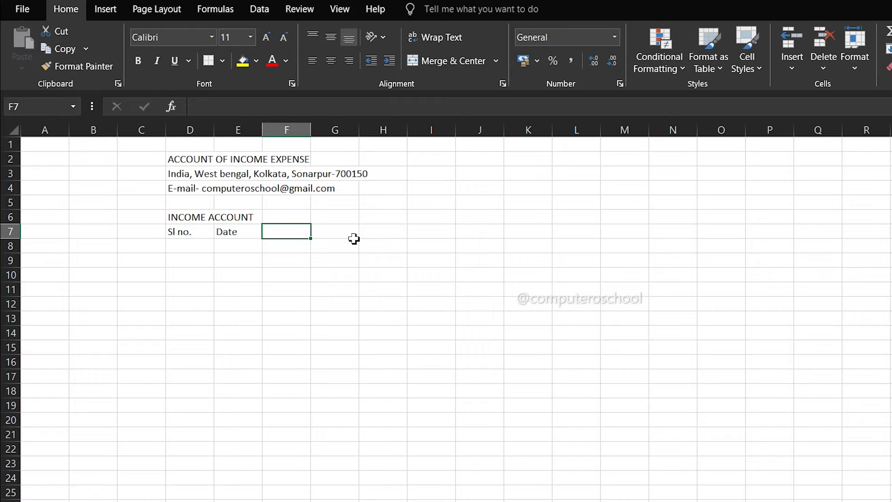
{"action": "type", "text": "Income type"}
{"action": "key", "text": "Tab"}
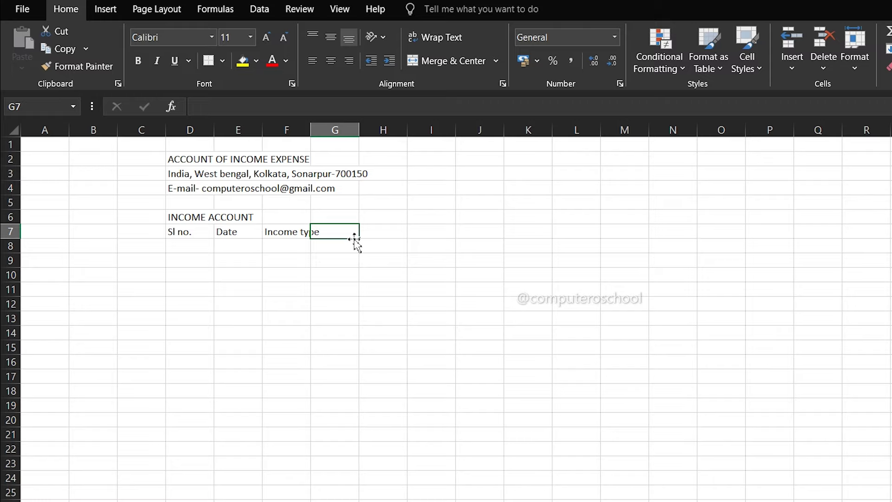
{"action": "type", "text": "Amount"}
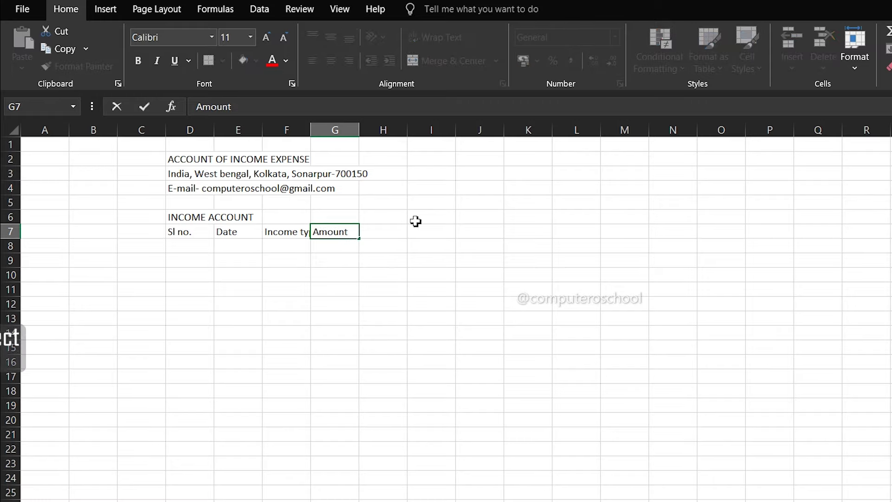
Copy the D6:G7 heading block into I6:L7
{"action": "mouse_move", "coordinate": [195, 213]}
{"action": "left_mouse_down"}
{"action": "mouse_move", "coordinate": [243, 231]}
{"action": "mouse_move", "coordinate": [324, 234]}
{"action": "left_mouse_up"}
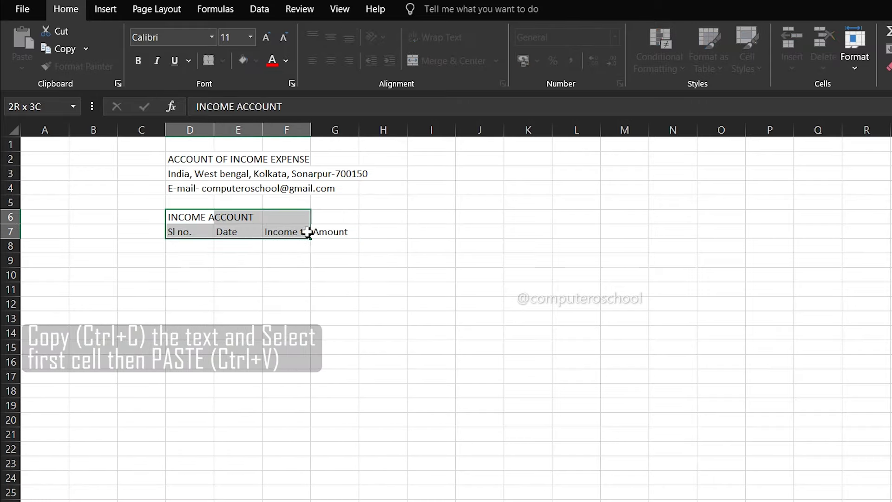
{"action": "key", "text": "ctrl+c"}
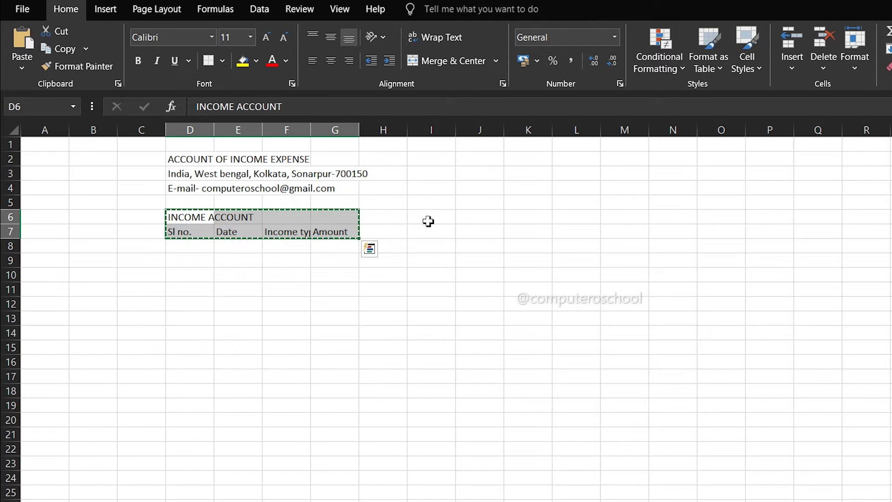
{"action": "left_click", "coordinate": [428, 221]}
{"action": "key", "text": "ctrl+v"}
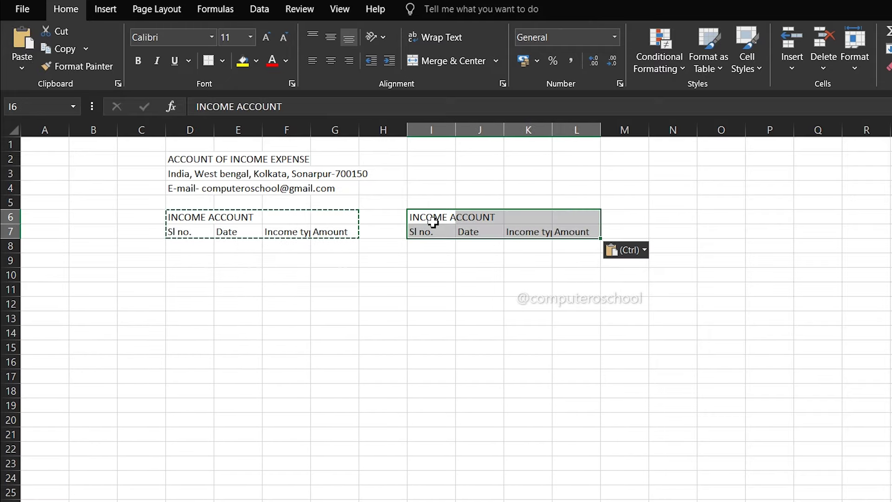
{"action": "left_click", "coordinate": [194, 157]}
{"action": "left_click_drag", "start_coordinate": [190, 146], "coordinate": [580, 167]}
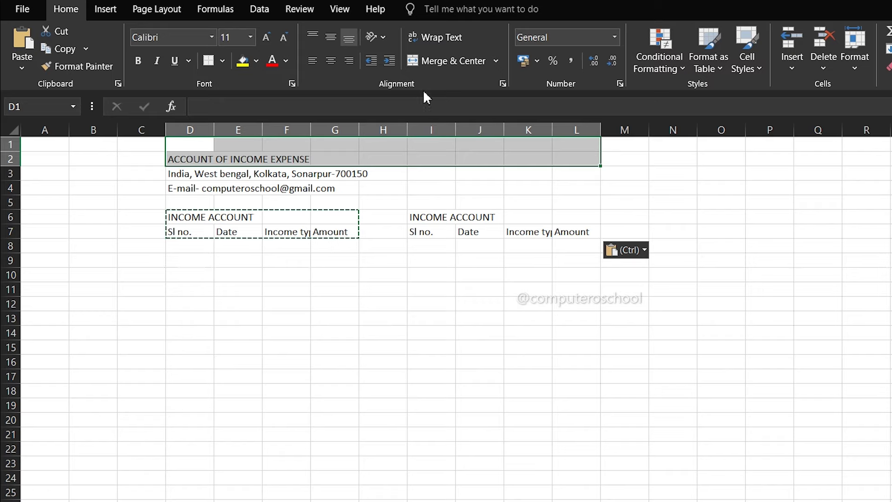
Merge and centre the title, address and e-mail rows across D–L, plus both account headers D6:G6 and I6:L6
{"action": "left_click", "coordinate": [424, 63]}
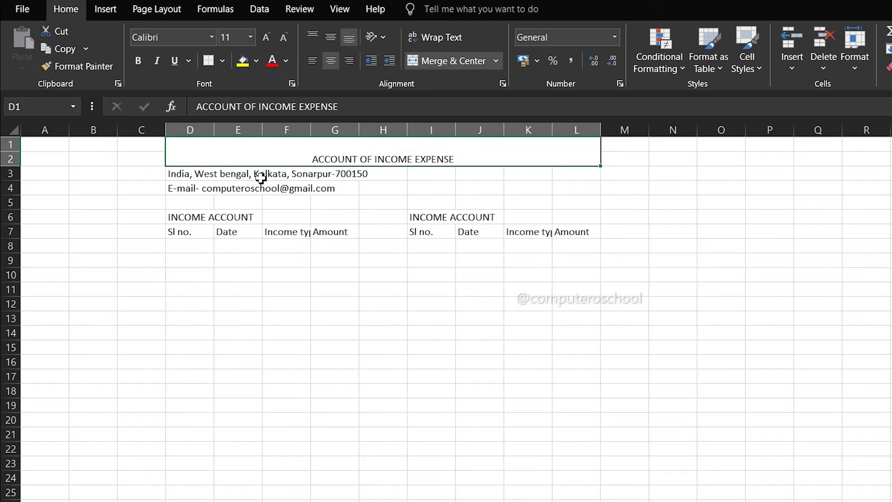
{"action": "left_click_drag", "start_coordinate": [183, 175], "coordinate": [558, 181]}
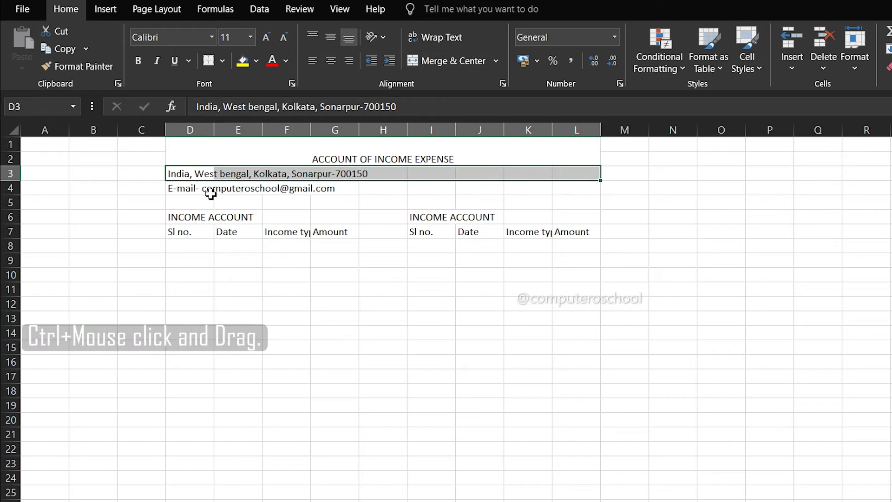
{"action": "left_click", "coordinate": [191, 190], "text": "ctrl"}
{"action": "left_click_drag", "start_coordinate": [221, 190], "coordinate": [569, 186]}
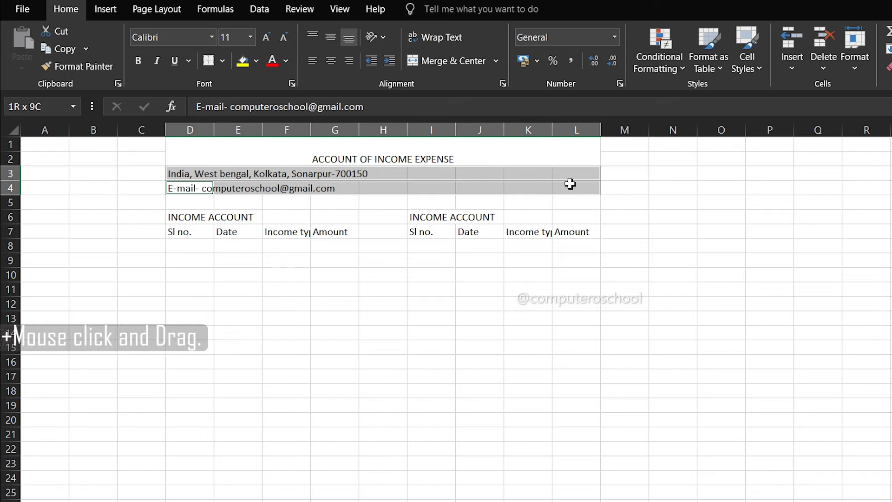
{"action": "left_click_drag", "start_coordinate": [210, 217], "coordinate": [349, 216]}
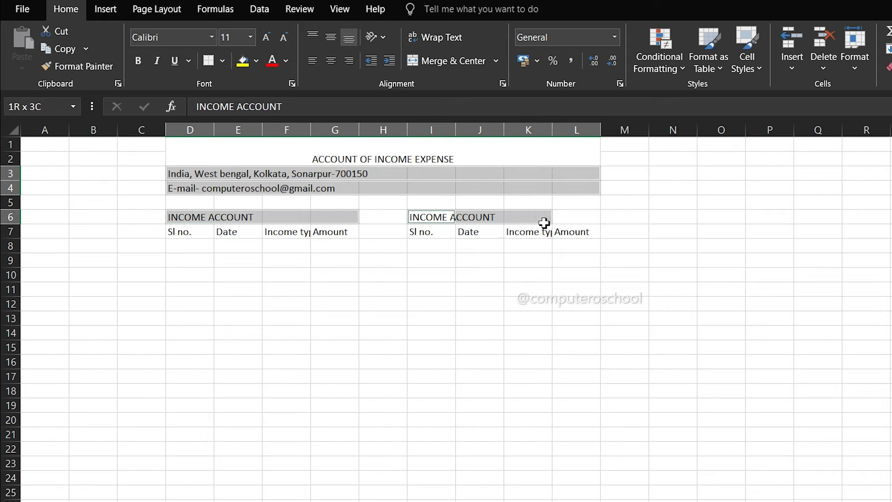
{"action": "left_click_drag", "start_coordinate": [416, 217], "coordinate": [569, 219]}
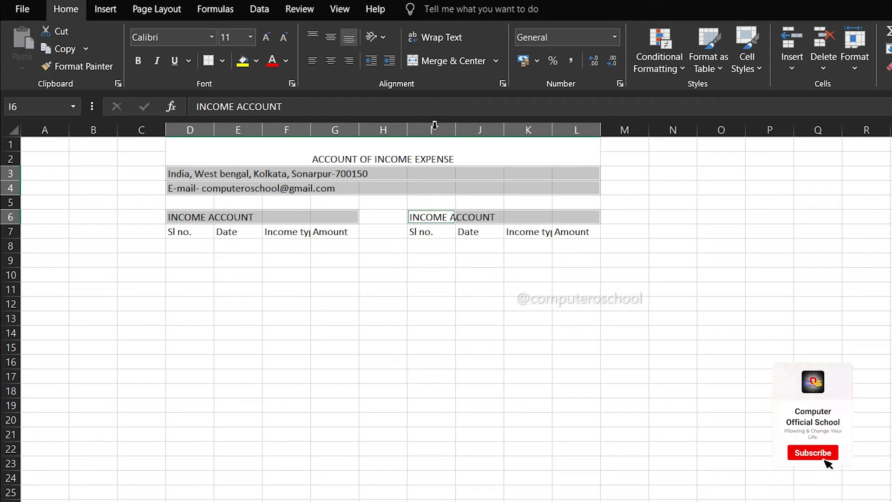
{"action": "left_click", "coordinate": [436, 61]}
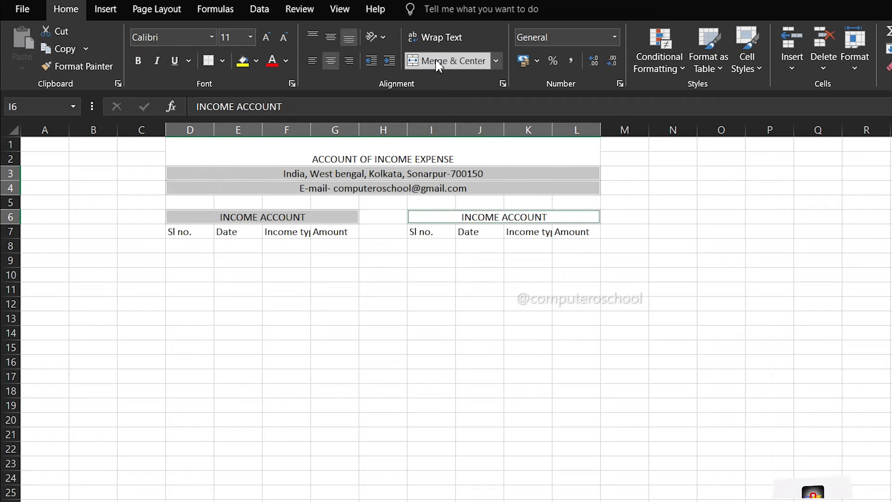
{"action": "left_click_drag", "start_coordinate": [210, 158], "coordinate": [464, 228]}
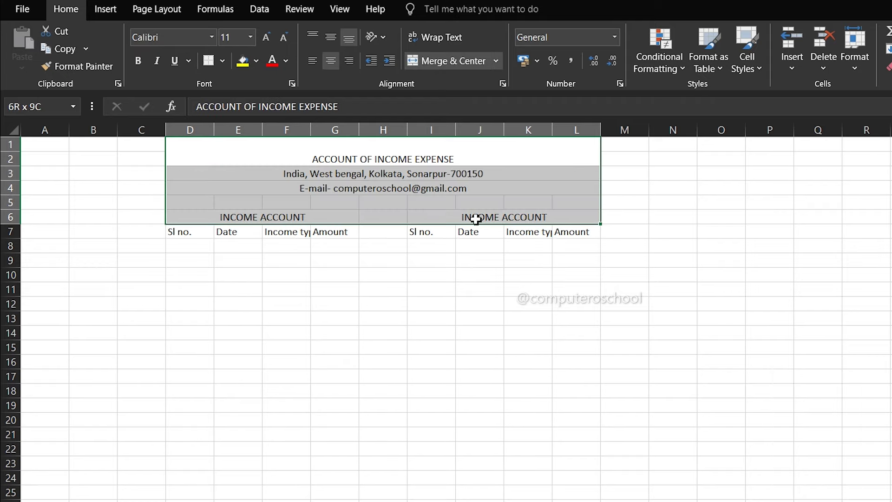
Bold the headings and make the title 20-point white text on a black fill
{"action": "left_click", "coordinate": [138, 61]}
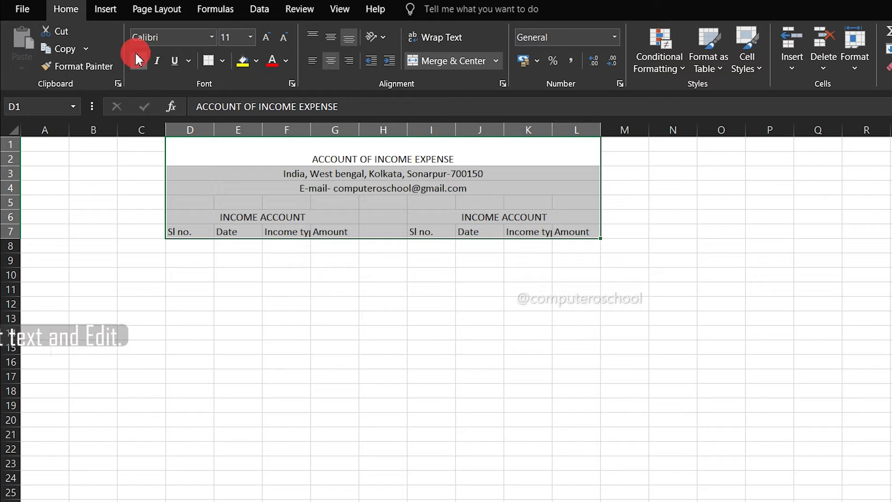
{"action": "left_click", "coordinate": [272, 160]}
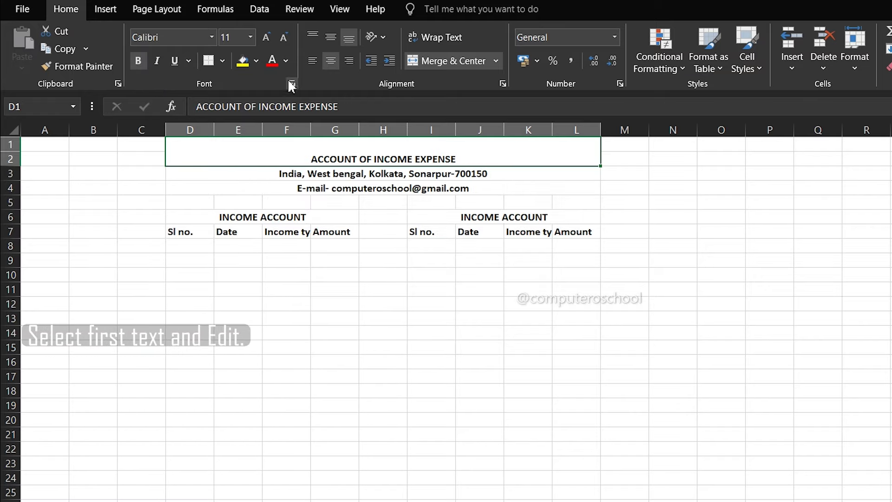
{"action": "left_click", "coordinate": [268, 36]}
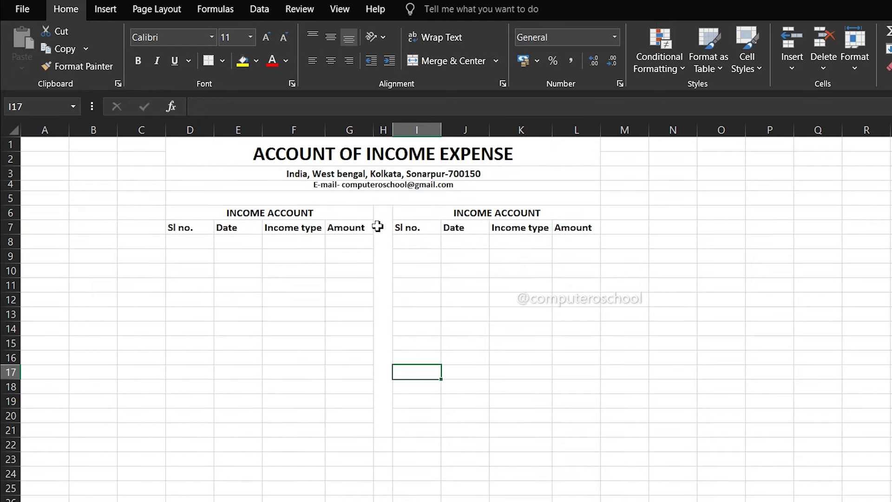
{"action": "left_click", "coordinate": [356, 155]}
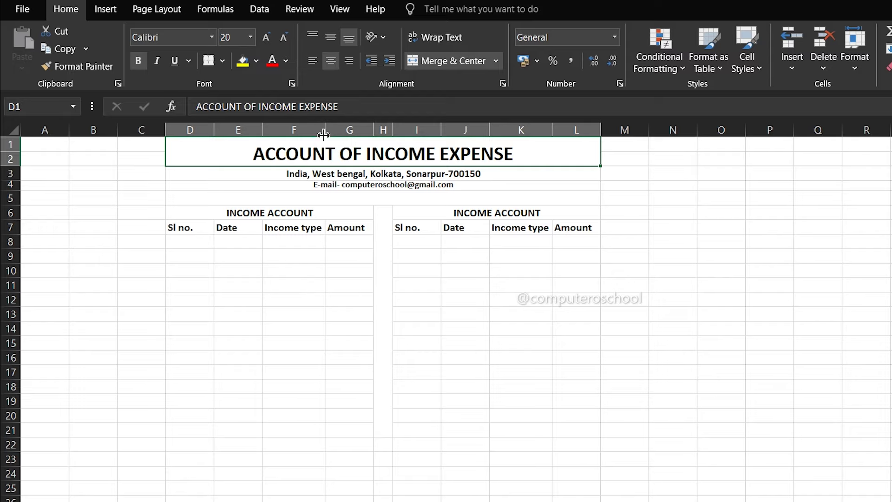
{"action": "left_click", "coordinate": [256, 62]}
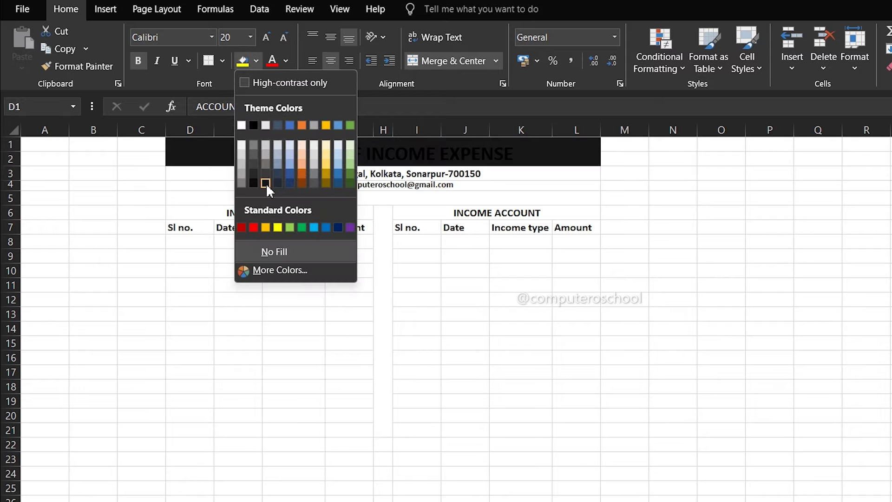
{"action": "left_click", "coordinate": [252, 125]}
{"action": "left_click", "coordinate": [286, 60]}
{"action": "left_click", "coordinate": [271, 126]}
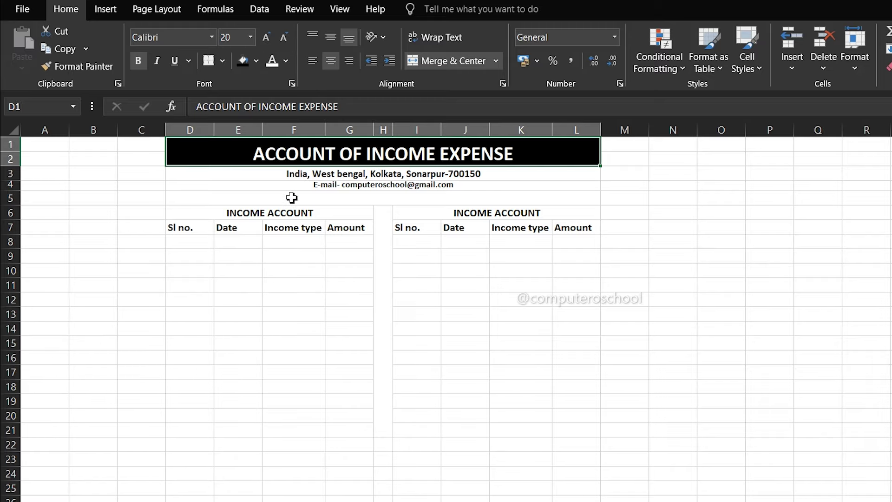
Fill spacer row 5 and the gap column H grey
{"action": "left_click", "coordinate": [288, 198]}
{"action": "left_click", "coordinate": [256, 61]}
{"action": "left_click", "coordinate": [255, 153]}
{"action": "left_click_drag", "start_coordinate": [383, 212], "coordinate": [384, 430]}
{"action": "key", "text": "F4"}
Fill the left account header green and the right one red
{"action": "left_click", "coordinate": [302, 227]}
{"action": "left_click", "coordinate": [496, 212]}
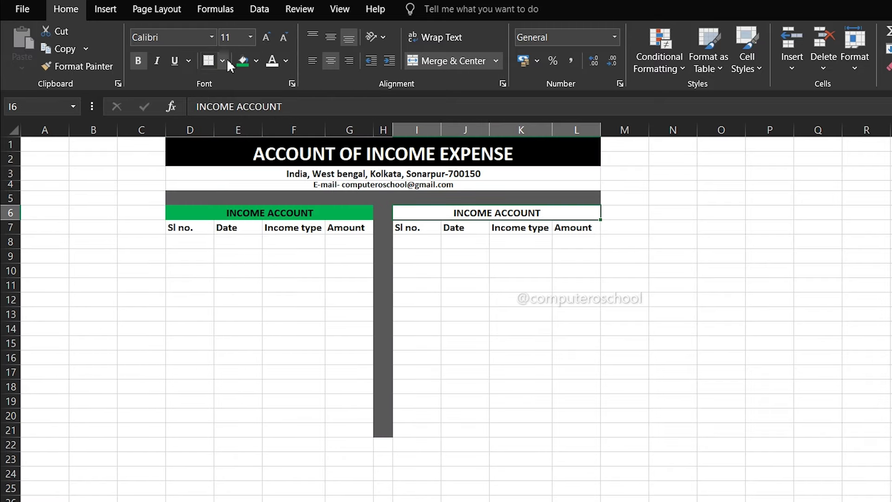
{"action": "left_click", "coordinate": [253, 228]}
Widen column C to 18
{"action": "left_click", "coordinate": [424, 258]}
{"action": "scroll", "coordinate": [424, 258], "scroll_direction": "up", "scroll_amount": 1, "text": "ctrl"}
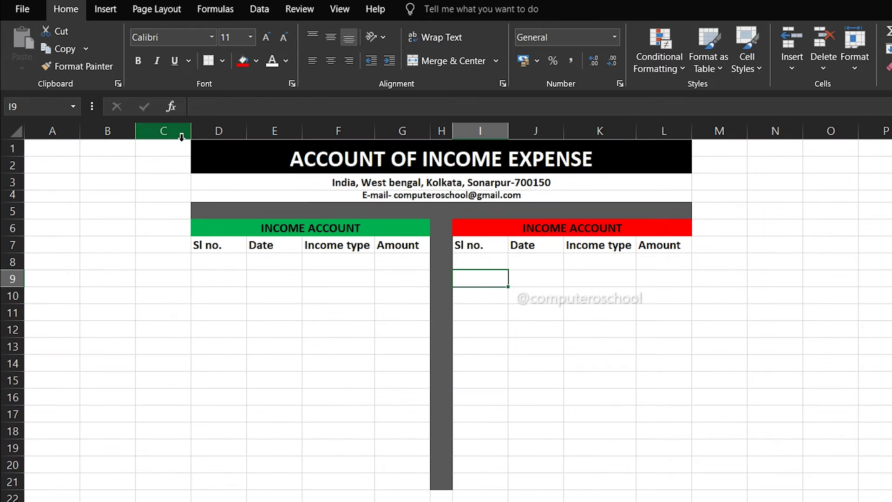
{"action": "left_click_drag", "start_coordinate": [191, 132], "coordinate": [259, 141]}
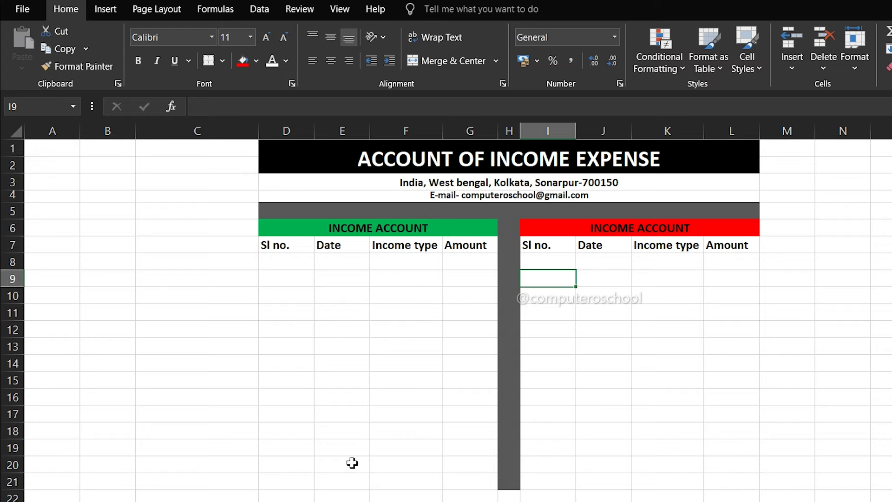
Add 'Total Income Amount >>' in D21 and 'Total Expense Amount >>' in I21
{"action": "left_click", "coordinate": [467, 484]}
{"action": "left_click", "coordinate": [302, 483]}
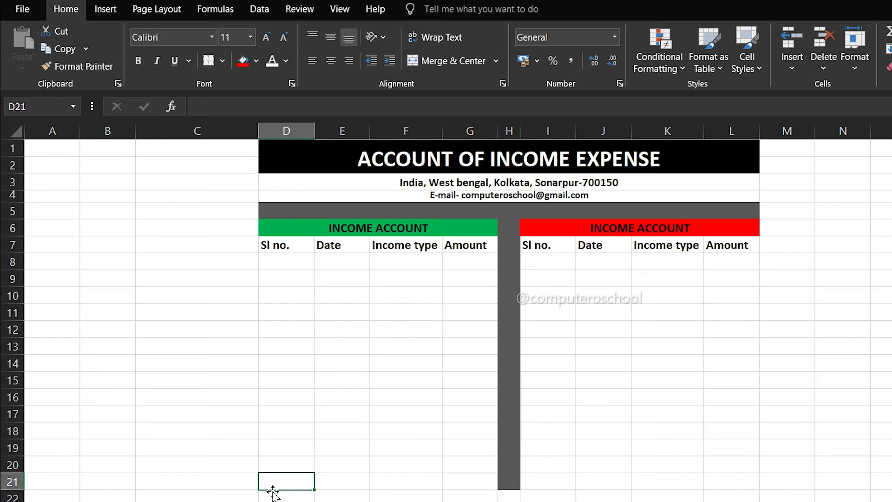
{"action": "type", "text": "Total Income Amount >>"}
{"action": "left_click", "coordinate": [548, 482]}
{"action": "type", "text": "Total Expense Amount >>"}
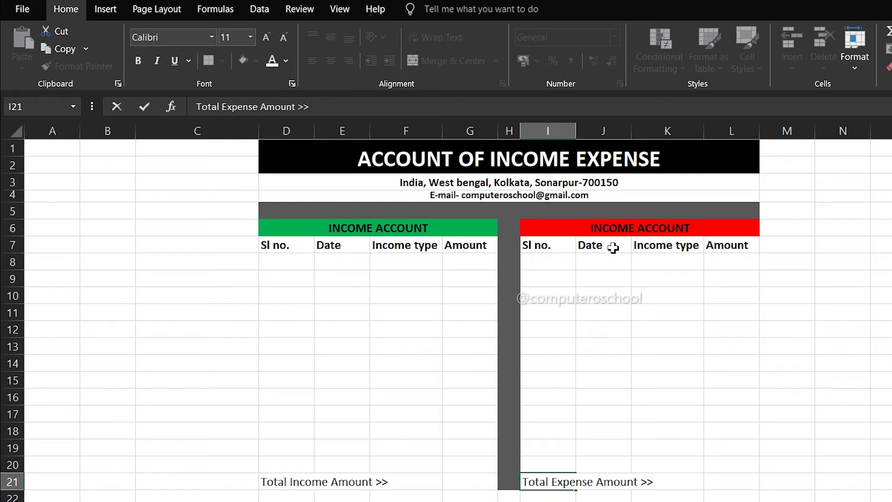
Change the right-hand header text from INCOME ACCOUNT to EXPENSE ACCOUNT
{"action": "double_click", "coordinate": [632, 229]}
{"action": "left_click", "coordinate": [631, 228]}
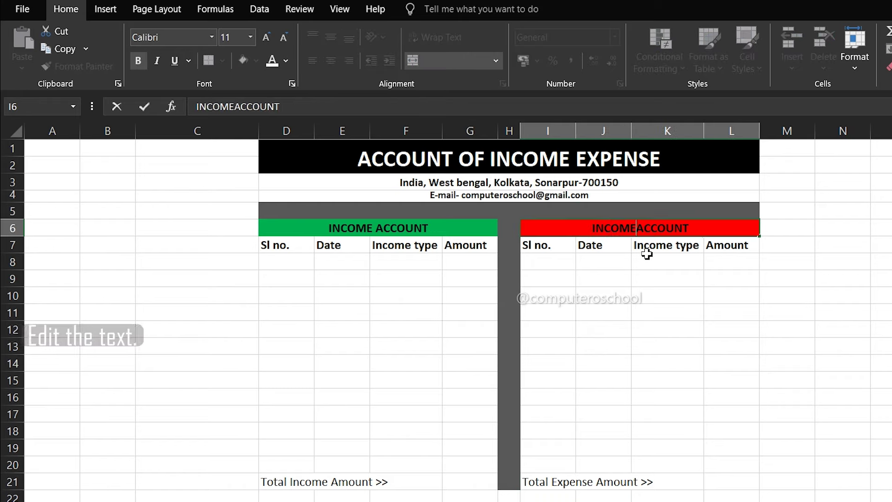
{"action": "key", "text": "BackSpace"}
{"action": "key", "text": "BackSpace"}
{"action": "key", "text": "BackSpace"}
{"action": "key", "text": "BackSpace"}
{"action": "key", "text": "BackSpace"}
{"action": "key", "text": "BackSpace"}
{"action": "type", "text": "EXPENSE"}
{"action": "left_click", "coordinate": [668, 481]}
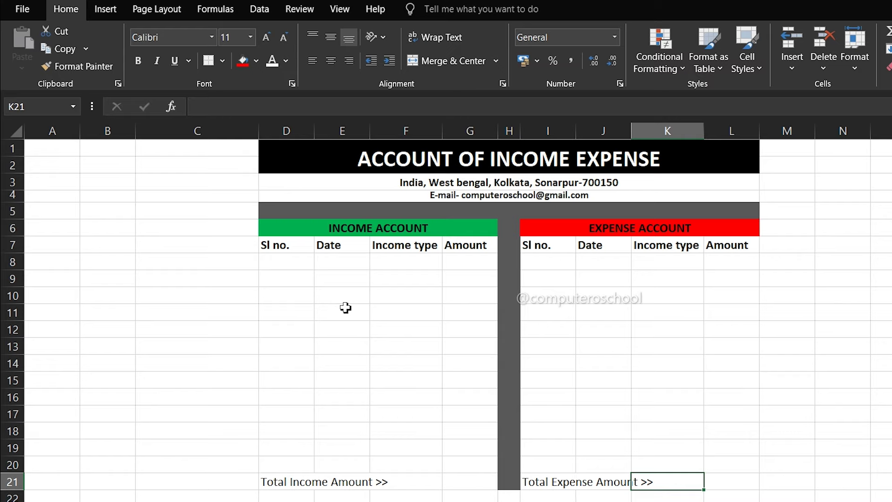
{"action": "left_click", "coordinate": [309, 261]}
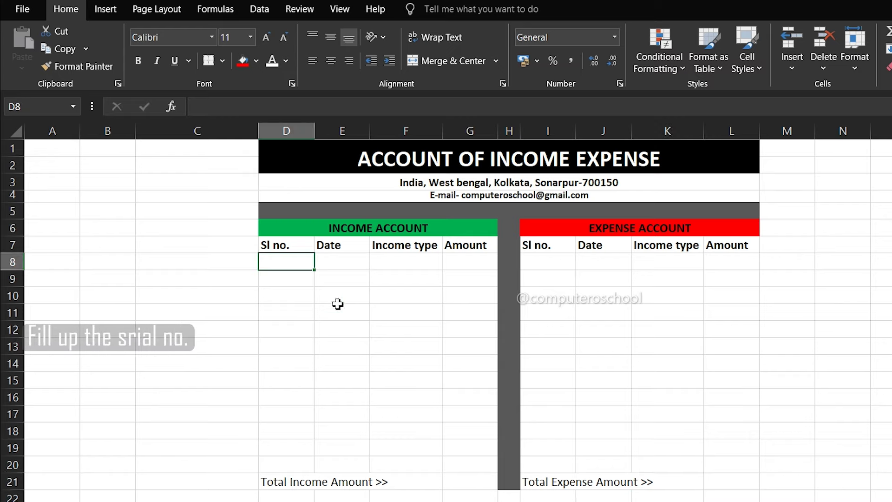
Number the income rows 1 to 13 in D8:D20 with a fill series
{"action": "type", "text": "1"}
{"action": "key", "text": "Return"}
{"action": "type", "text": "2"}
{"action": "key", "text": "Return"}
{"action": "left_click_drag", "start_coordinate": [286, 262], "coordinate": [316, 466]}
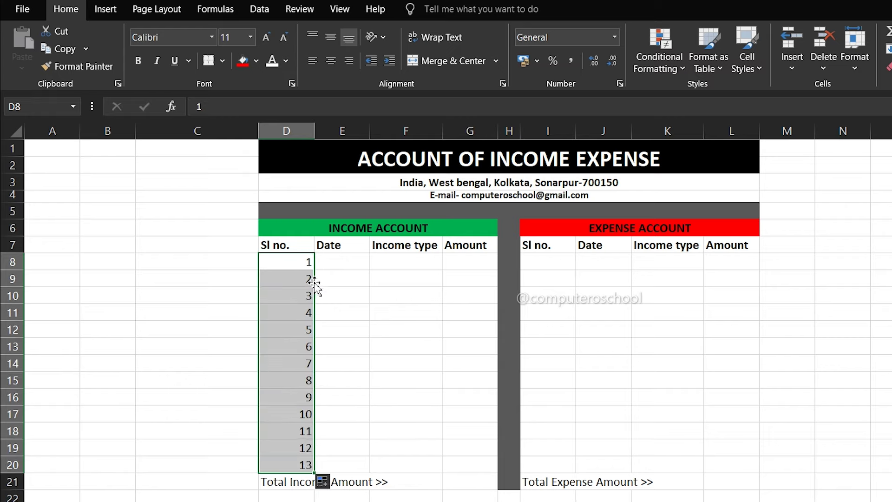
Fill E8:E20 with =TODAY() so every Date shows 29-10-2024
{"action": "left_click", "coordinate": [352, 259]}
{"action": "type", "text": "=TODAY("}
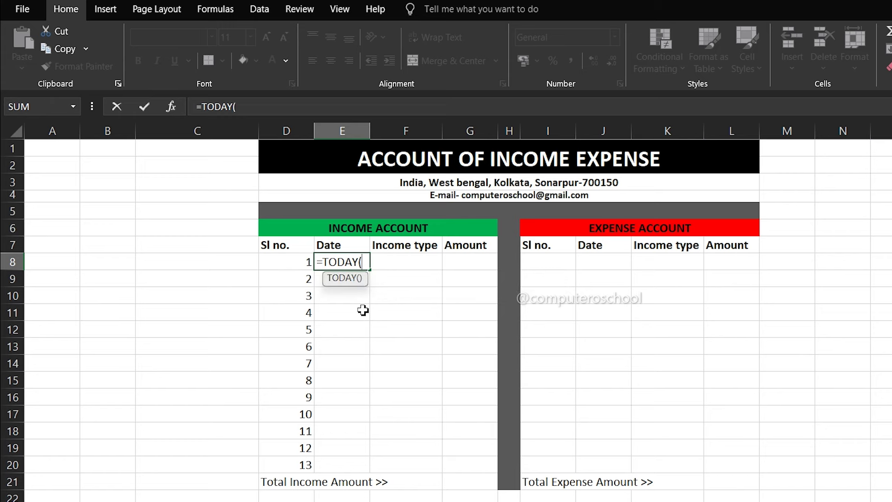
{"action": "type", "text": ")"}
{"action": "key", "text": "Return"}
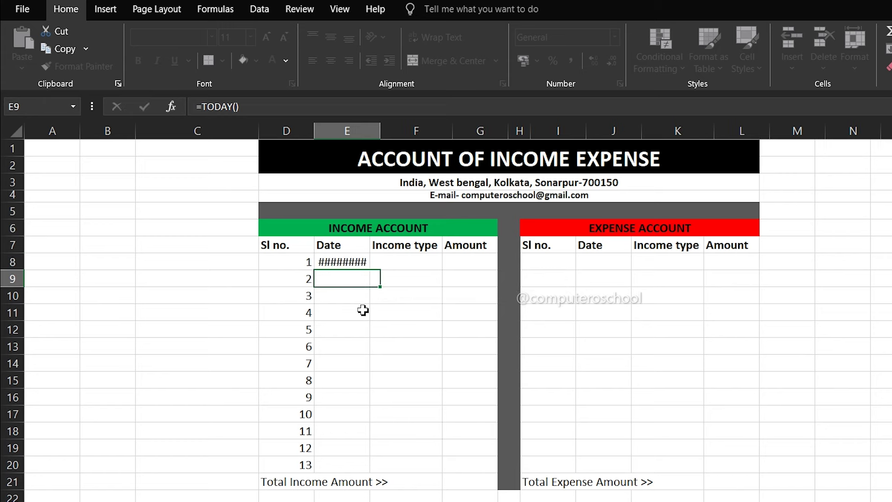
{"action": "left_click", "coordinate": [363, 263]}
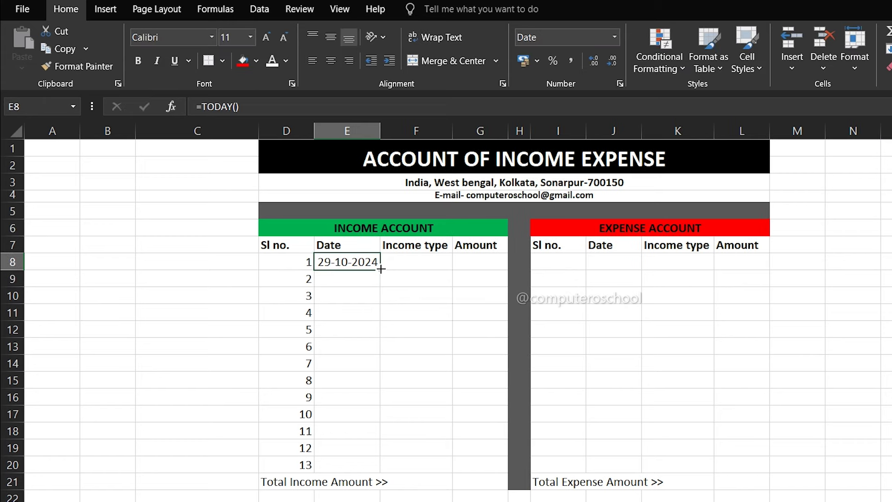
{"action": "left_click_drag", "start_coordinate": [380, 272], "coordinate": [374, 474]}
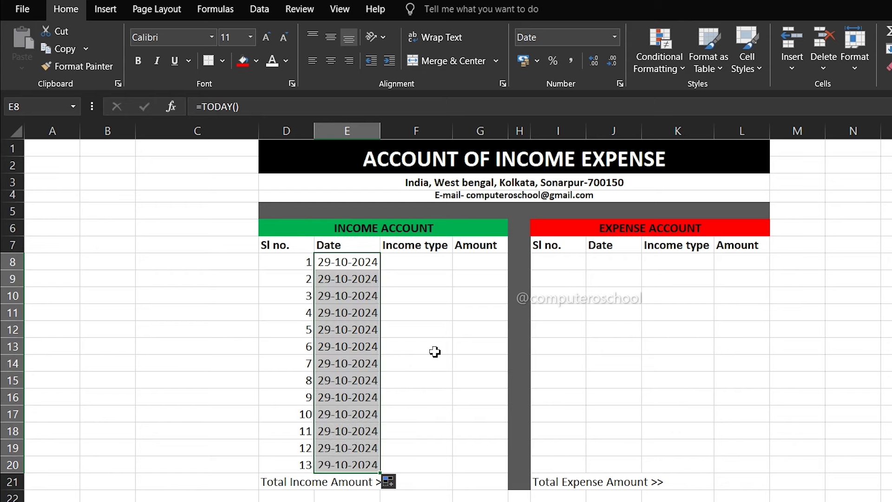
{"action": "left_click", "coordinate": [419, 264]}
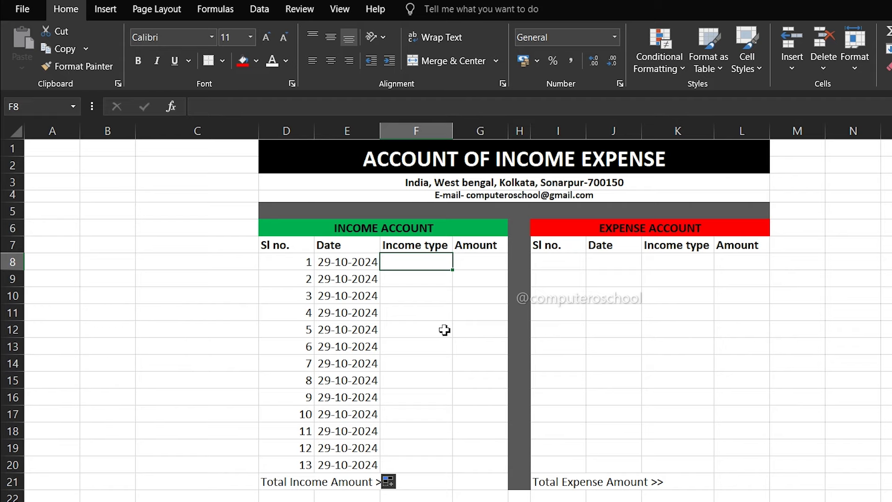
Type Business 15000, Online 21000 and Personal 5000 into F8:G10
{"action": "type", "text": "Business\t15000 Online\t21000 "}
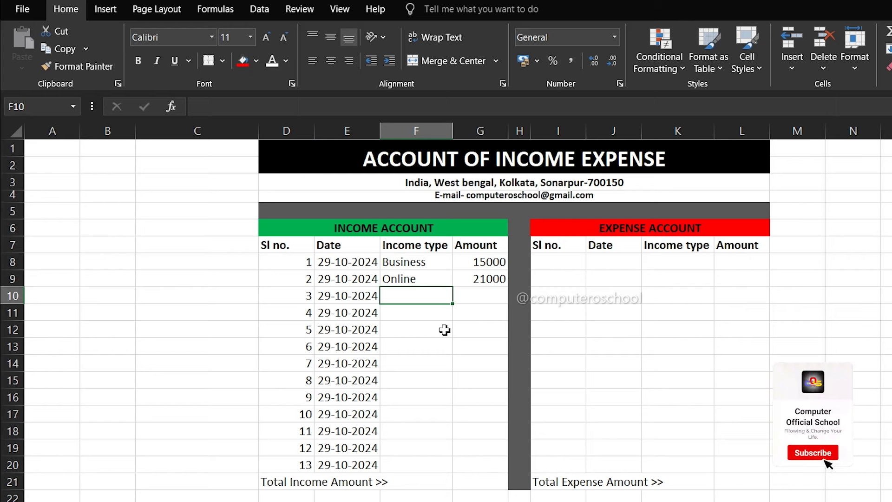
{"action": "type", "text": "Personal"}
{"action": "key", "text": "Tab"}
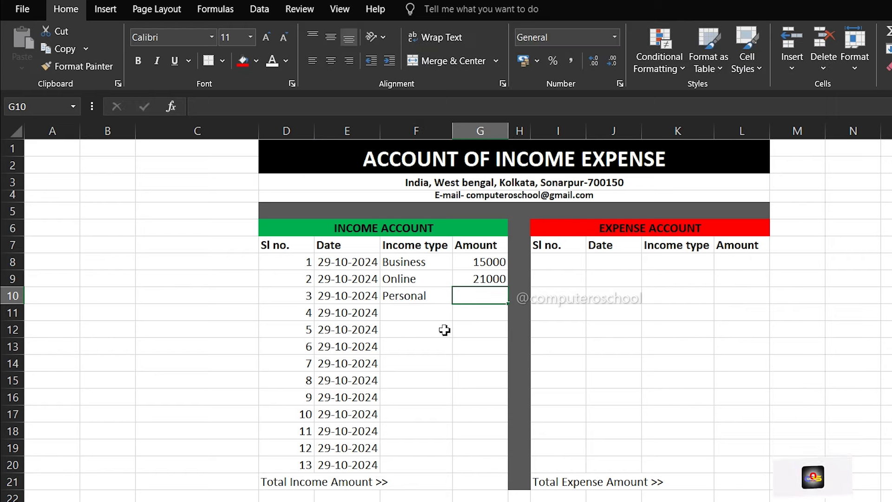
{"action": "type", "text": "5000"}
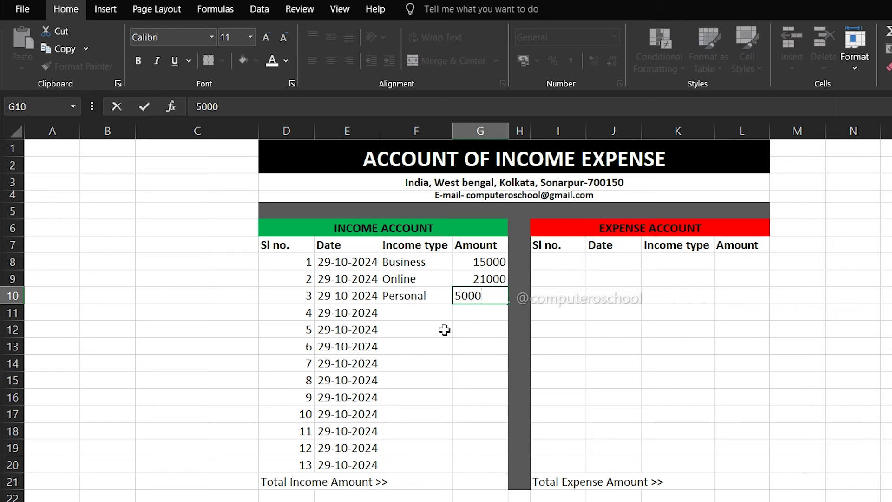
{"action": "left_click", "coordinate": [480, 318]}
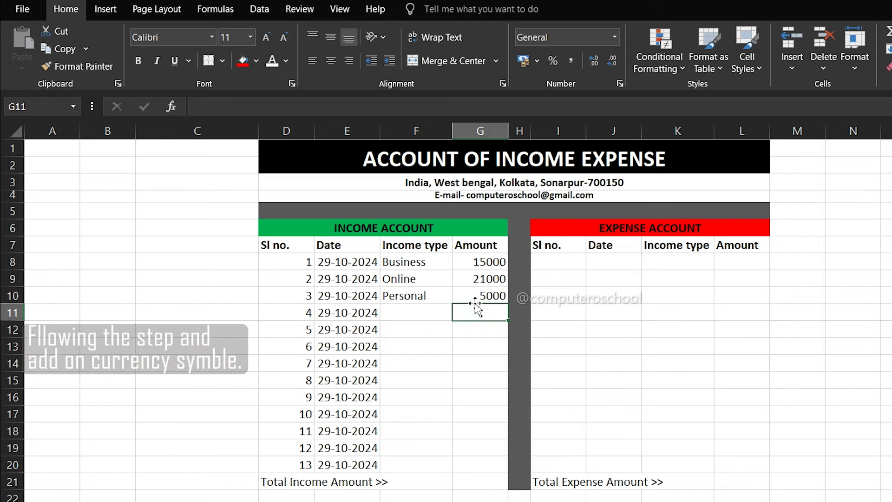
Apply the Currency number format to the income amounts in G8:G20
{"action": "left_click_drag", "start_coordinate": [477, 265], "coordinate": [472, 462]}
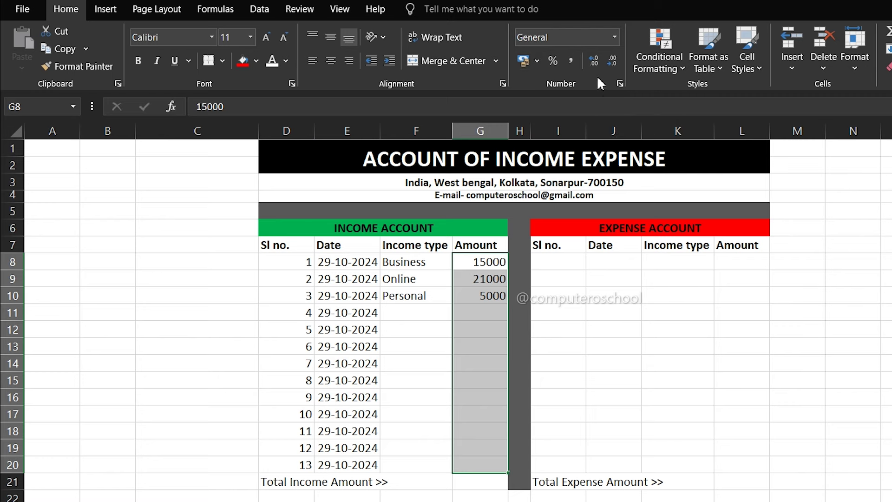
{"action": "left_click", "coordinate": [615, 37]}
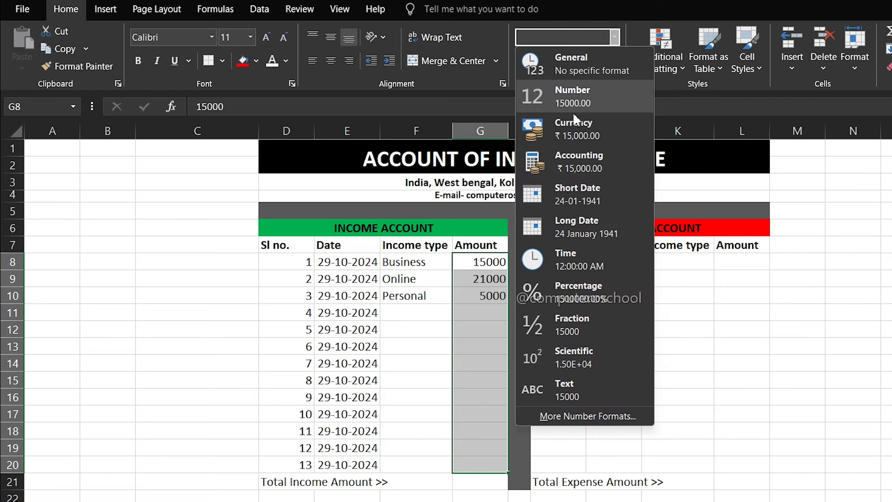
{"action": "left_click", "coordinate": [570, 125]}
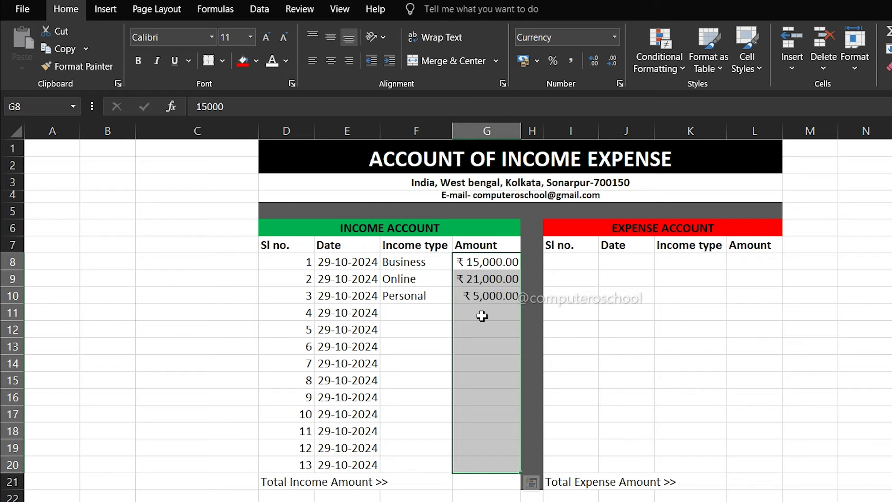
{"action": "left_click", "coordinate": [486, 482]}
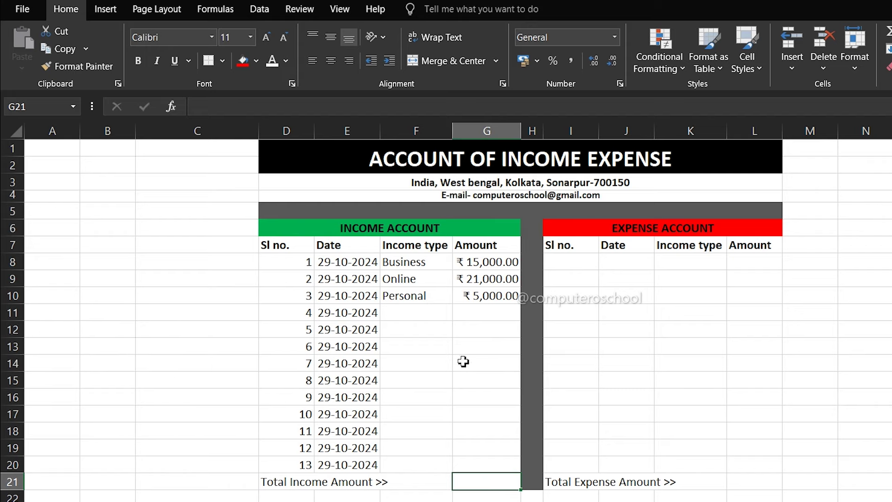
Put =SUM(G8:G20) in G21 so the income total shows ₹41,000.00
{"action": "left_click", "coordinate": [485, 269]}
{"action": "left_click_drag", "start_coordinate": [484, 271], "coordinate": [492, 332]}
{"action": "left_click_drag", "start_coordinate": [477, 262], "coordinate": [501, 485]}
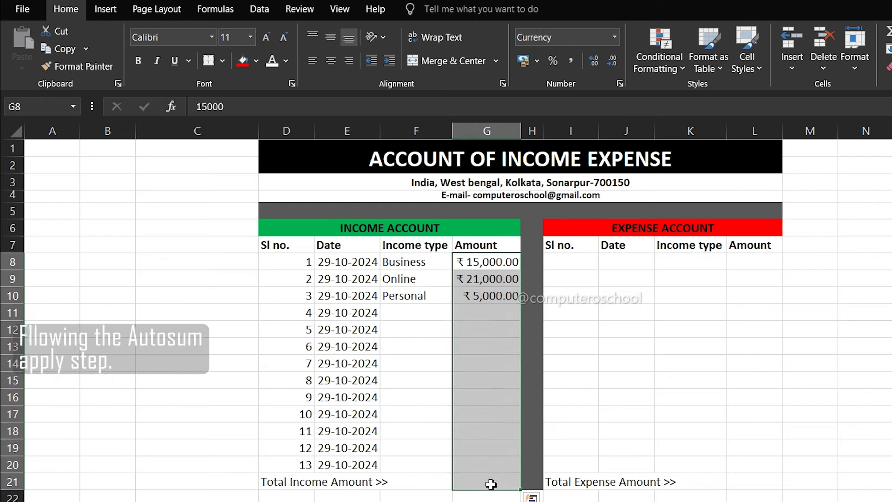
{"action": "key", "text": "alt+equal"}
{"action": "left_click", "coordinate": [488, 483]}
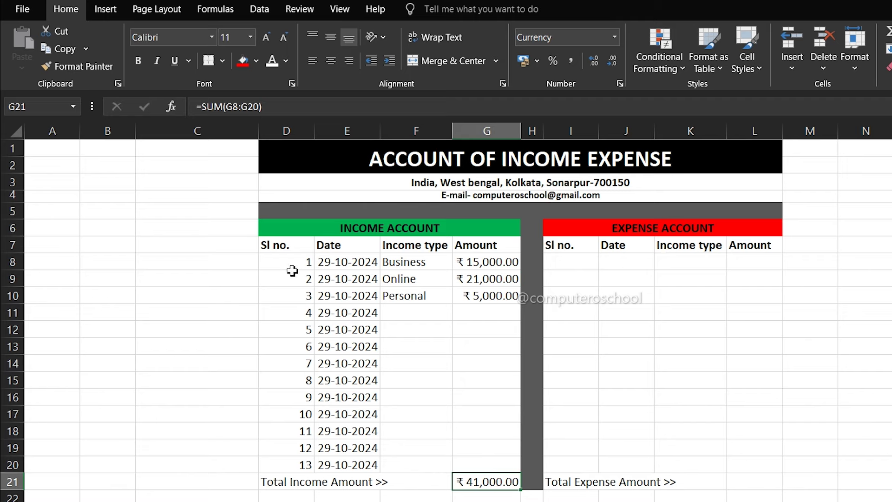
{"action": "left_click_drag", "start_coordinate": [300, 269], "coordinate": [346, 460]}
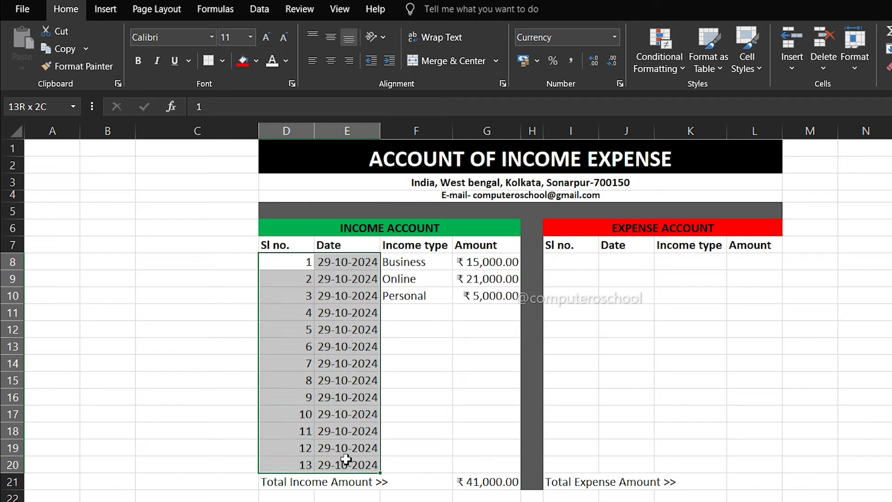
Paste the D8:E20 serial numbers and dates into I8:J20 and widen column J
{"action": "key", "text": "ctrl+c"}
{"action": "left_click", "coordinate": [571, 262]}
{"action": "key", "text": "ctrl+v"}
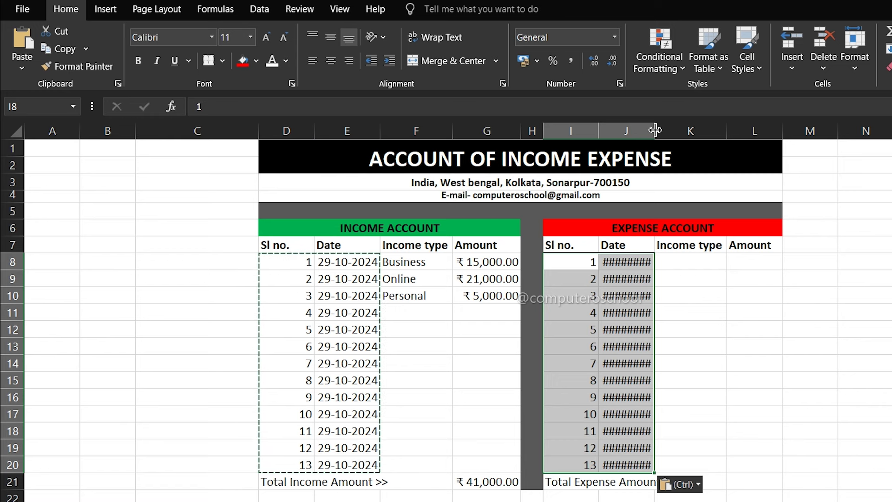
{"action": "left_click_drag", "start_coordinate": [655, 130], "coordinate": [670, 130]}
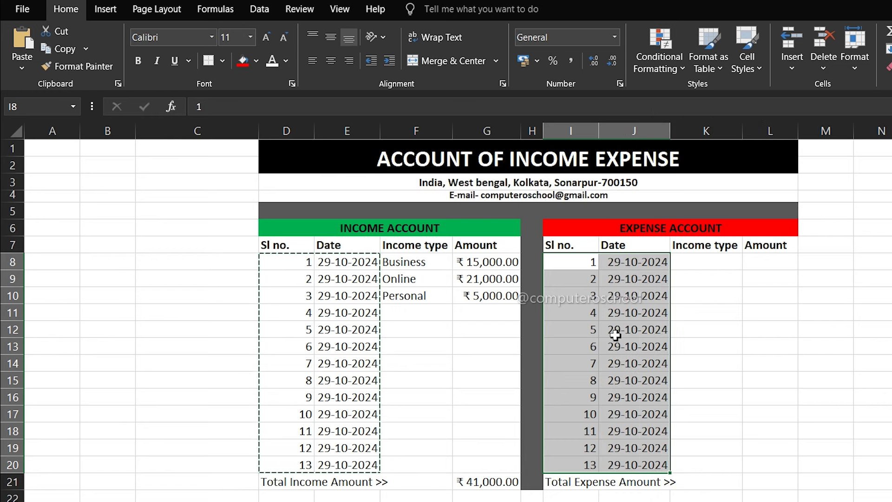
{"action": "left_click", "coordinate": [697, 261]}
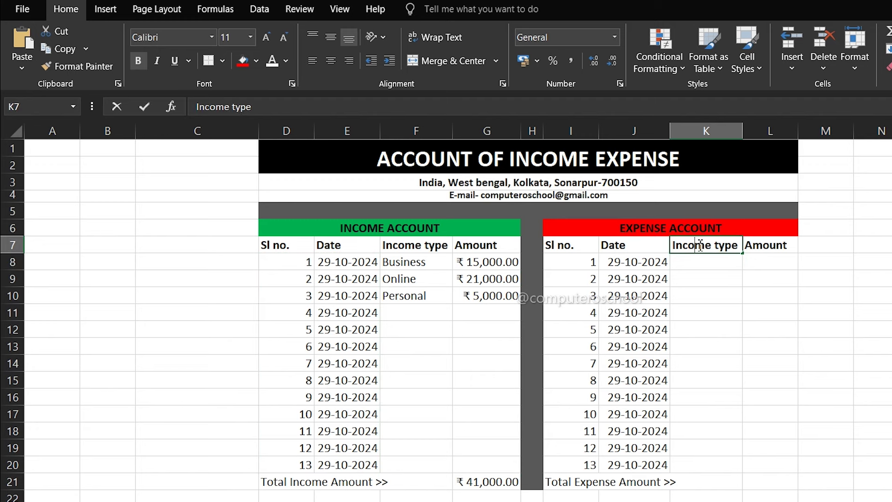
Change the K7 heading from 'Income type' to 'Expense type' and autofit column K to it
{"action": "double_click", "coordinate": [711, 245]}
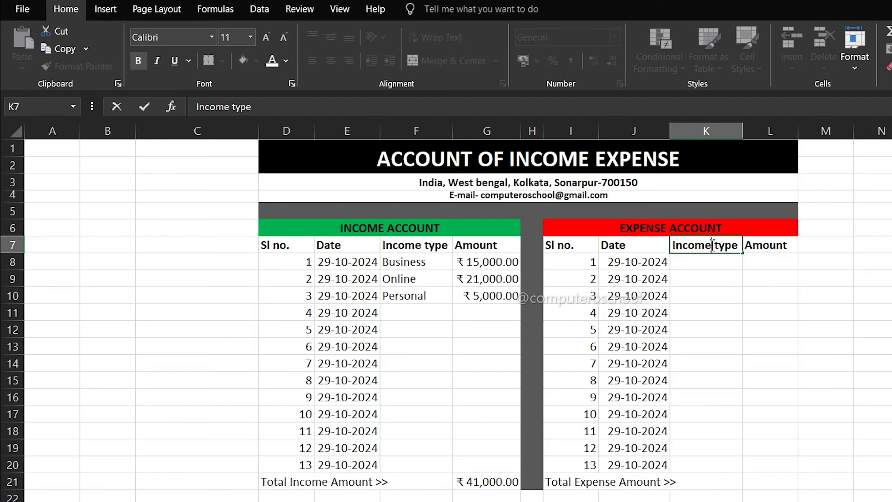
{"action": "key", "text": "BackSpace"}
{"action": "key", "text": "BackSpace"}
{"action": "key", "text": "BackSpace"}
{"action": "key", "text": "BackSpace"}
{"action": "key", "text": "BackSpace"}
{"action": "key", "text": "BackSpace"}
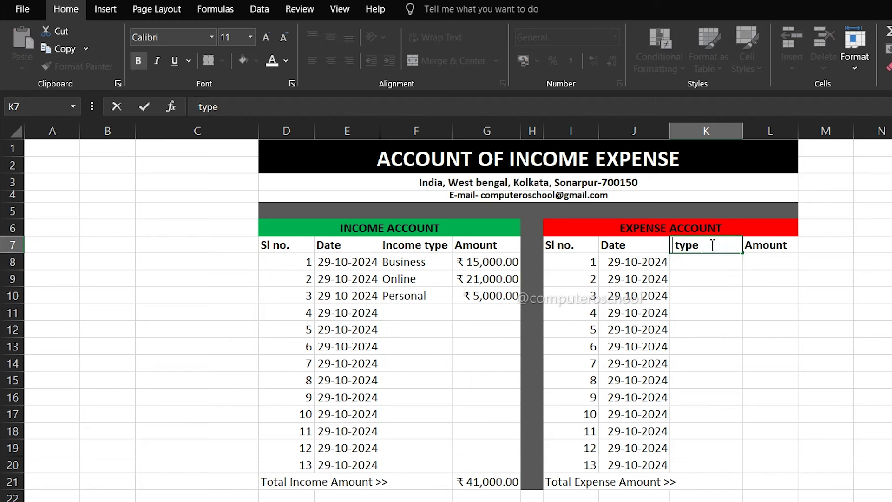
{"action": "type", "text": "E "}
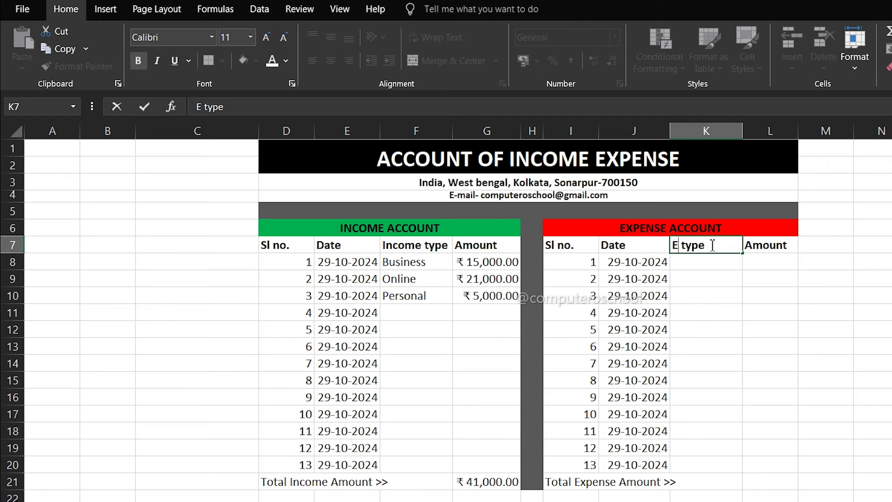
{"action": "type", "text": "xpense"}
{"action": "left_click", "coordinate": [711, 276]}
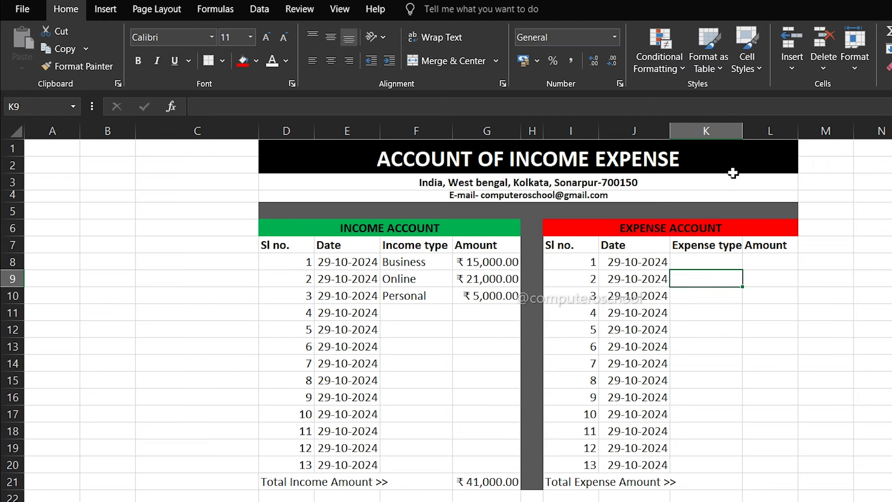
{"action": "double_click", "coordinate": [742, 131]}
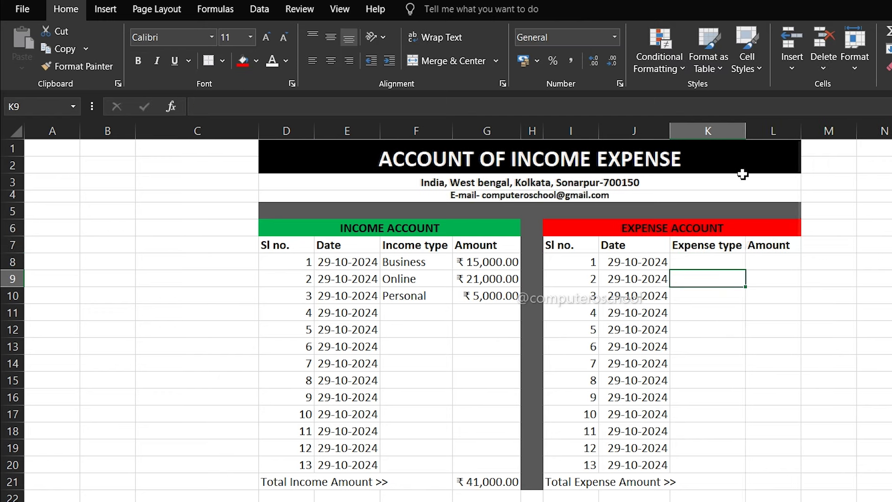
{"action": "left_click", "coordinate": [725, 260]}
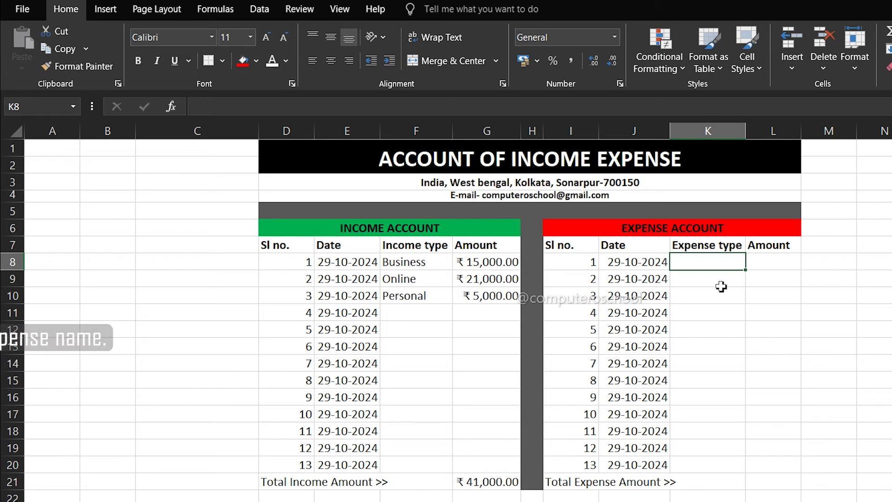
Enter Home rent 15000 and Car Bill 5000 as the first expense rows
{"action": "type", "text": "Home rent"}
{"action": "key", "text": "Tab"}
{"action": "type", "text": "15000"}
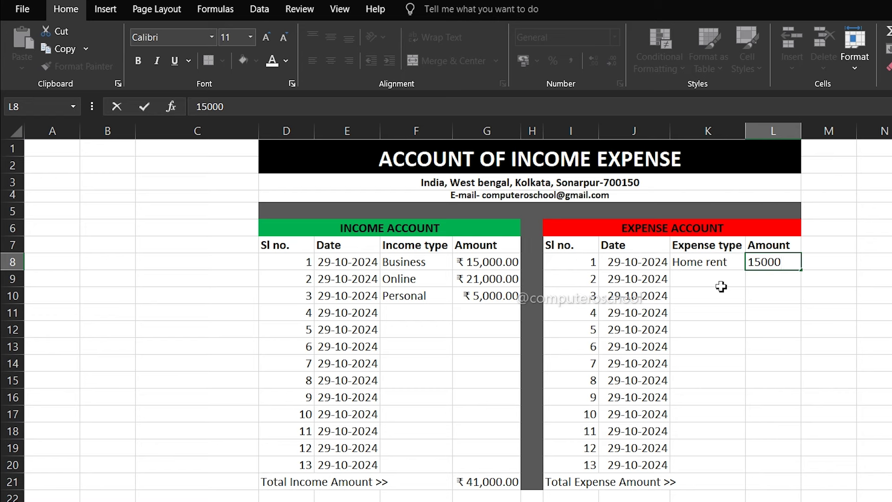
{"action": "key", "text": "Return"}
{"action": "type", "text": "Ca"}
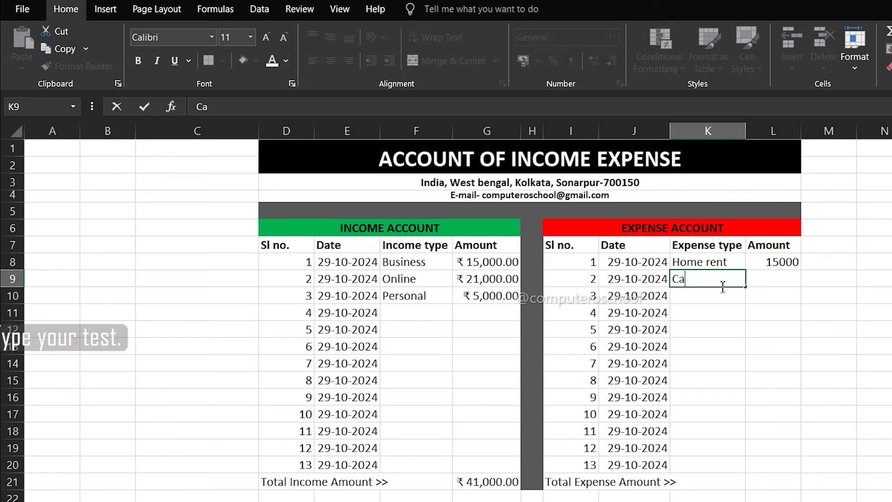
{"action": "type", "text": "r Bi"}
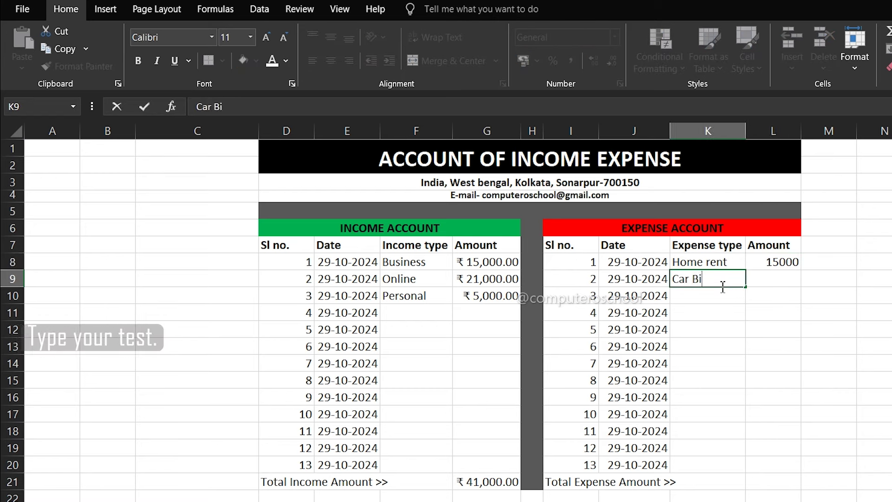
{"action": "type", "text": "ll"}
{"action": "key", "text": "ctrl+Return"}
{"action": "key", "text": "Tab"}
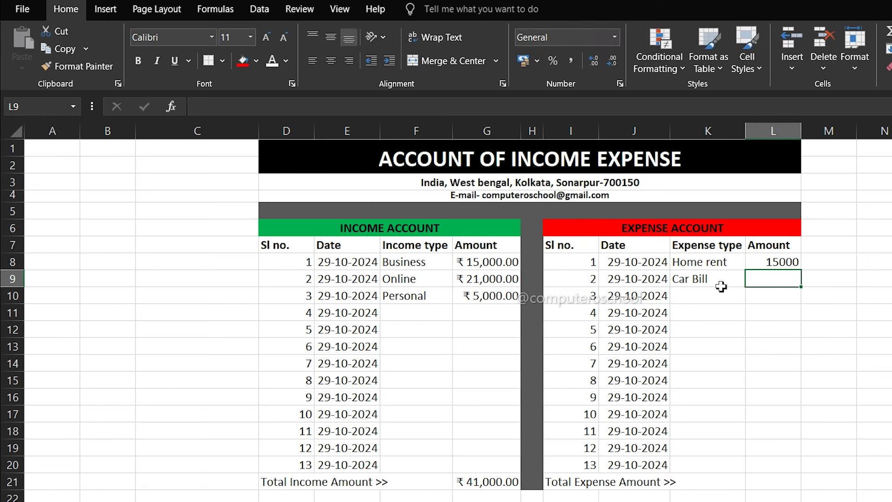
{"action": "type", "text": "5"}
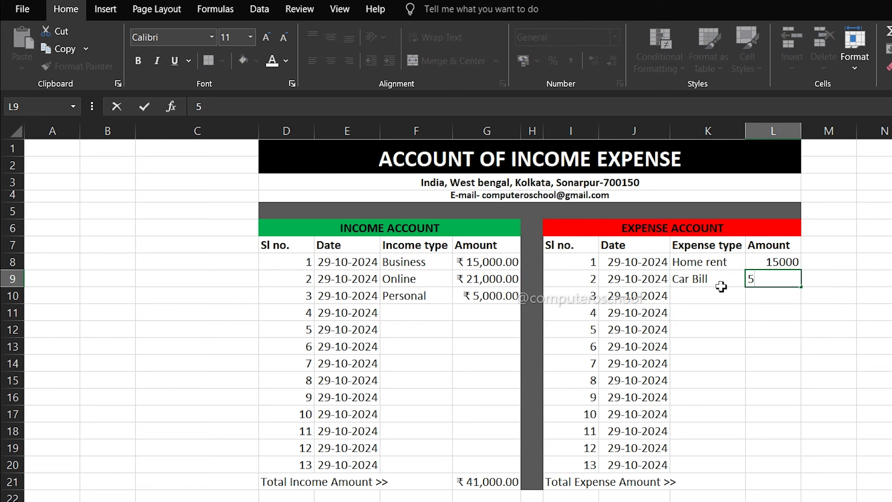
{"action": "type", "text": "000"}
{"action": "key", "text": "Return"}
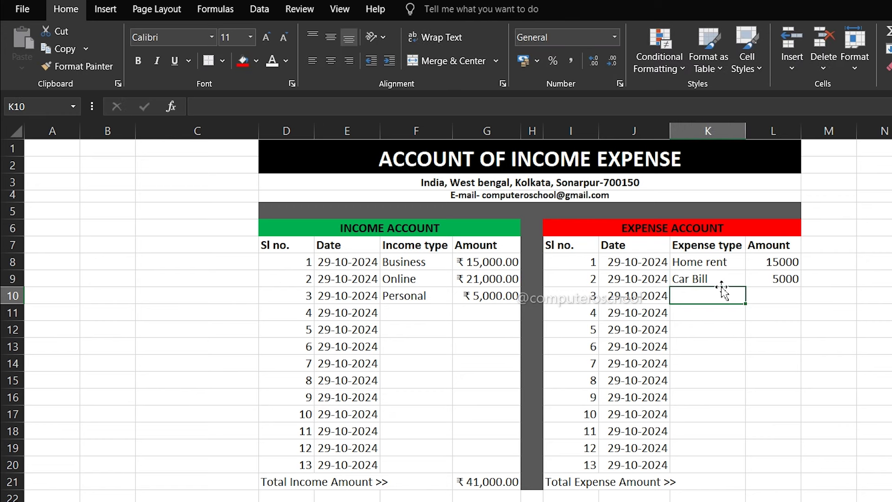
Add Mobile bill 2000 and Shopping 8000 as the next expense rows
{"action": "type", "text": "Mobile bill"}
{"action": "key", "text": "Tab"}
{"action": "type", "text": "20"}
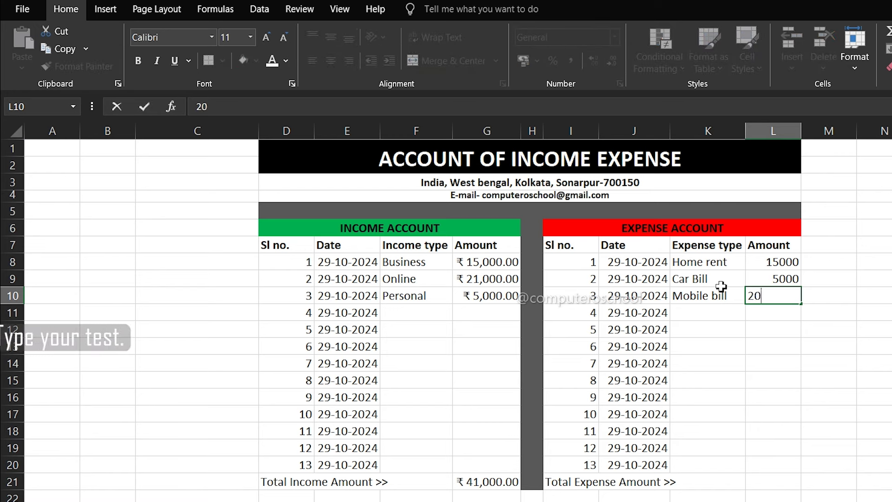
{"action": "type", "text": "00"}
{"action": "key", "text": "Return"}
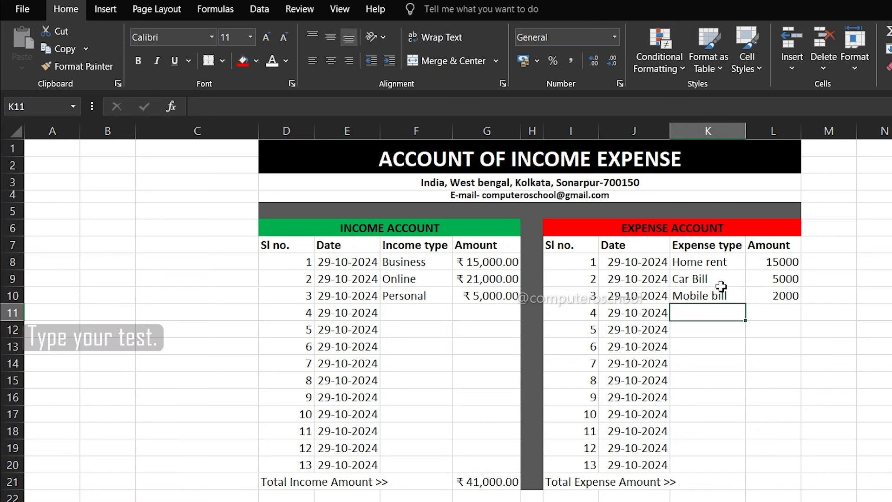
{"action": "type", "text": "Sh"}
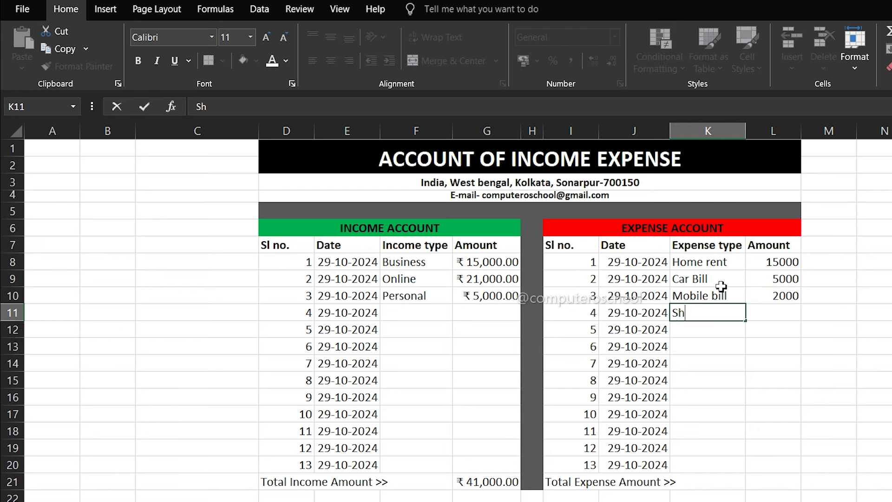
{"action": "type", "text": "opping"}
{"action": "key", "text": "Tab"}
{"action": "type", "text": "8000"}
{"action": "left_click_drag", "start_coordinate": [774, 262], "coordinate": [777, 464]}
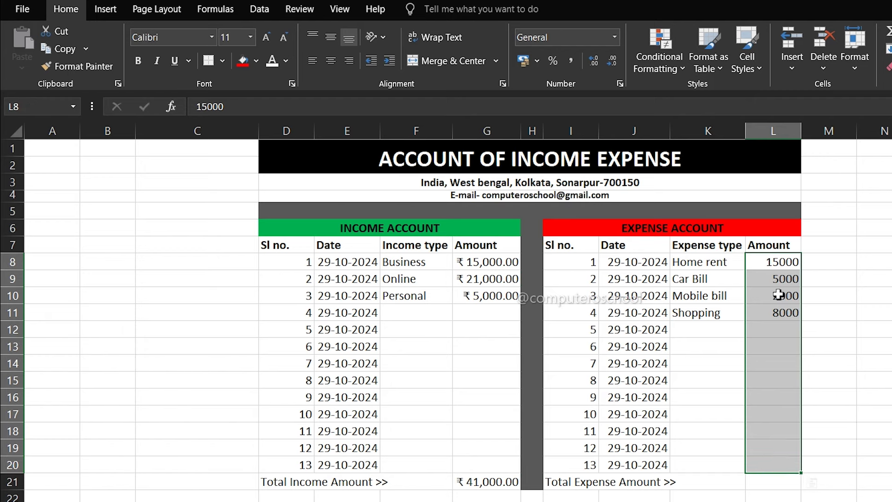
Apply the Currency number format to the expense amounts in L8:L20
{"action": "left_click", "coordinate": [615, 36]}
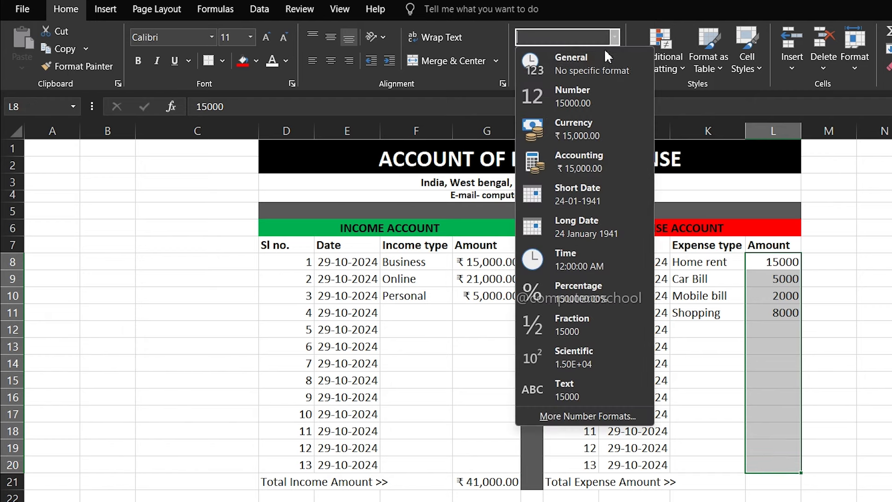
{"action": "left_click", "coordinate": [572, 123]}
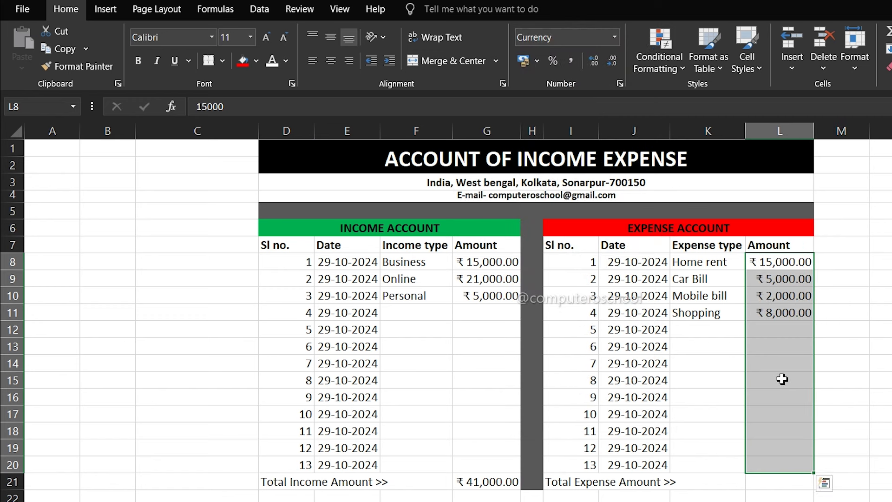
{"action": "left_click", "coordinate": [764, 332]}
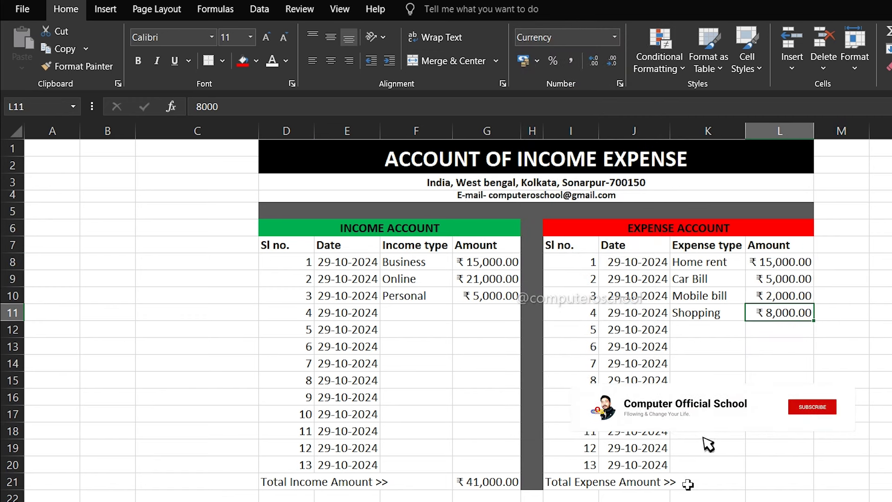
{"action": "left_click", "coordinate": [758, 482]}
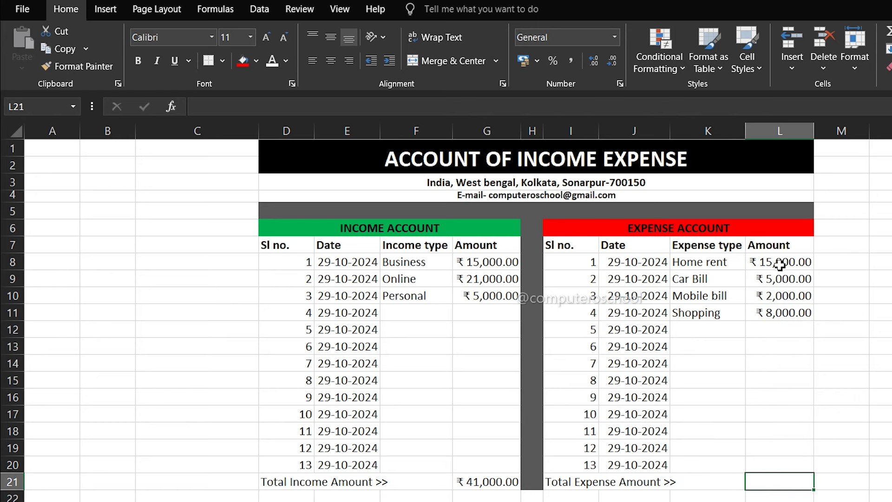
AutoSum the expense amounts into L21, giving a Total Expense Amount of ₹30,000.00
{"action": "left_click_drag", "start_coordinate": [779, 267], "coordinate": [784, 325]}
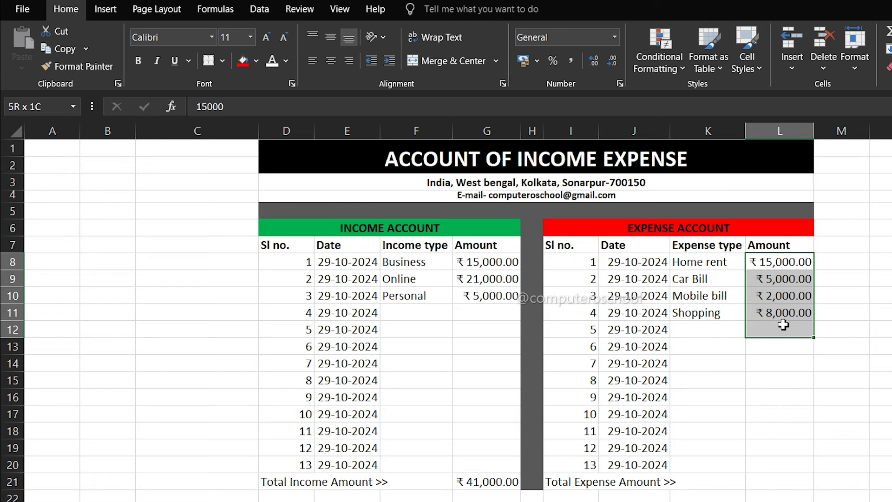
{"action": "left_click_drag", "start_coordinate": [784, 324], "coordinate": [779, 480]}
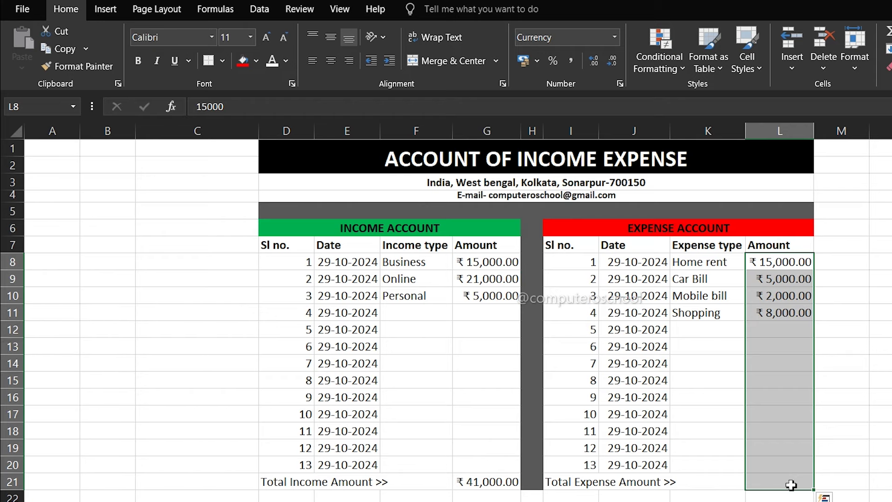
{"action": "left_click", "coordinate": [888, 30]}
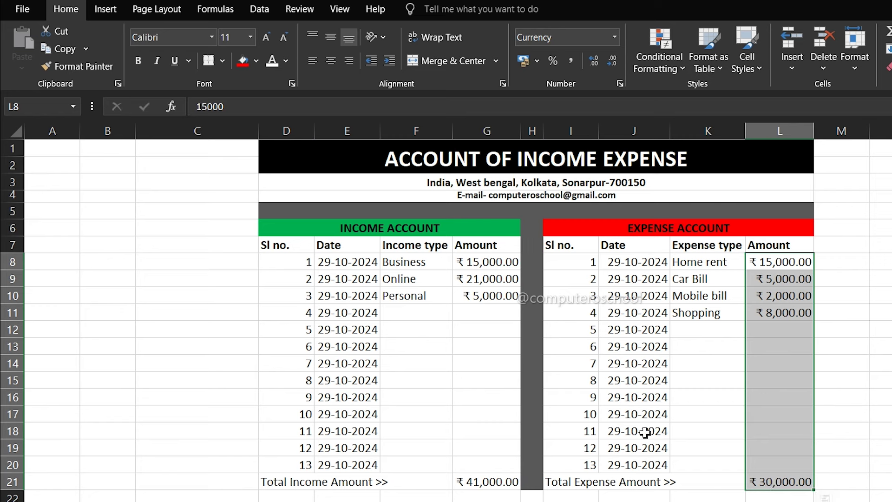
{"action": "left_click", "coordinate": [276, 260]}
Centre-align the income table cells D8:G20 and the expense table range I7:L20
{"action": "left_click_drag", "start_coordinate": [305, 285], "coordinate": [441, 461]}
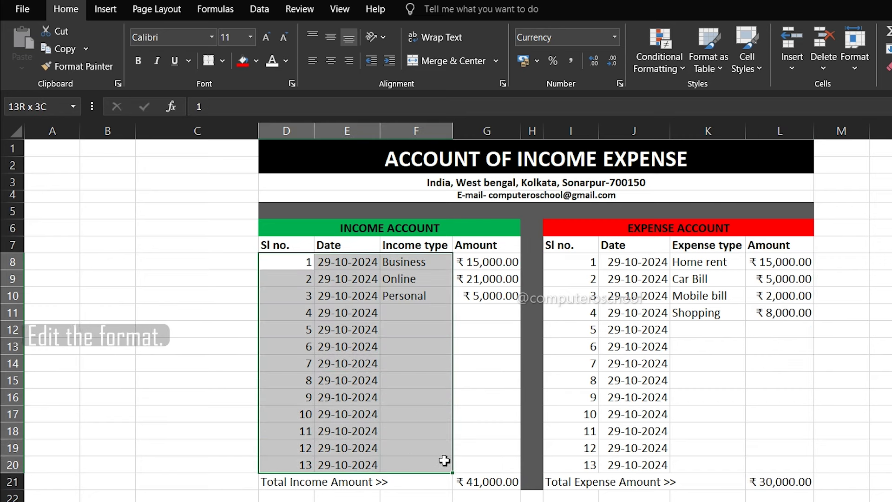
{"action": "left_click_drag", "start_coordinate": [445, 461], "coordinate": [488, 462]}
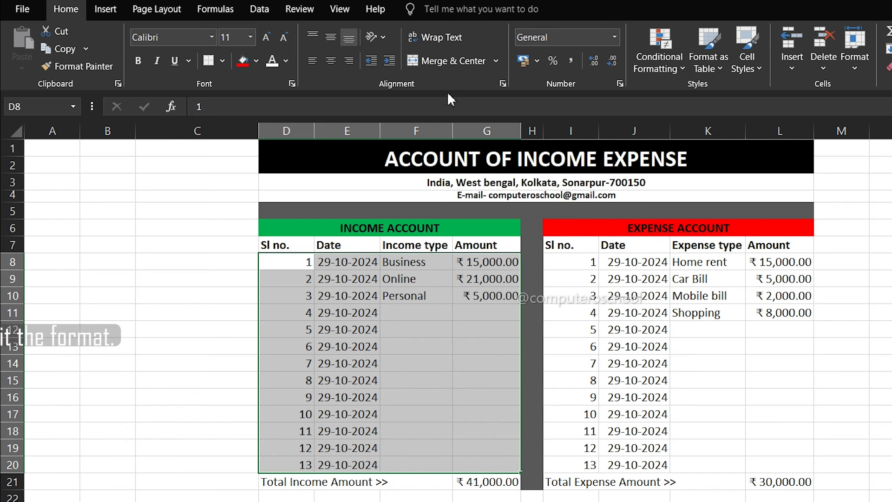
{"action": "left_click", "coordinate": [330, 60]}
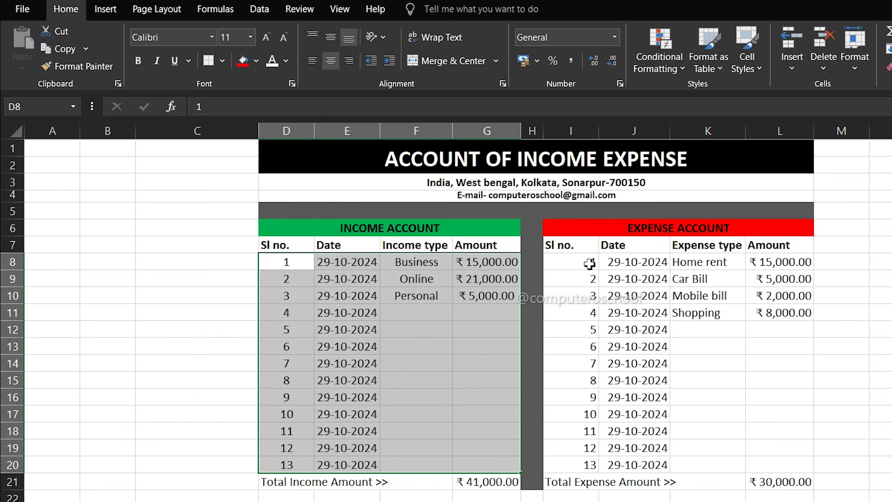
{"action": "left_click_drag", "start_coordinate": [588, 261], "coordinate": [780, 465]}
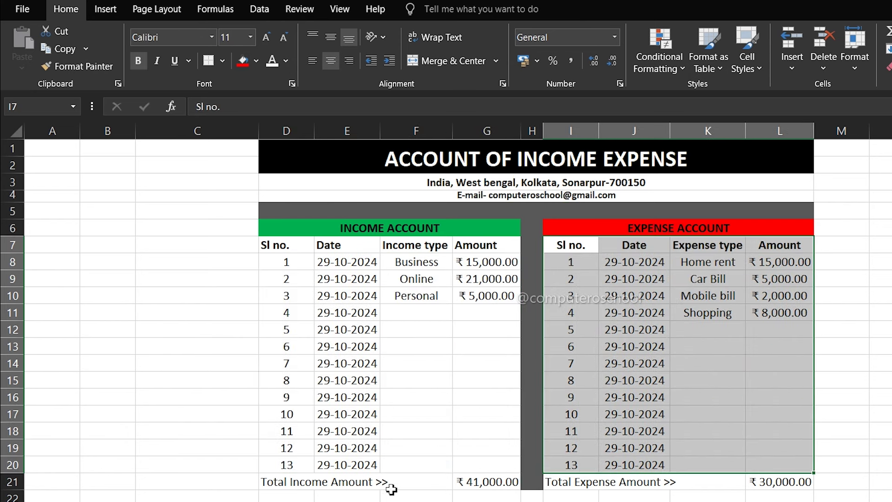
{"action": "left_click", "coordinate": [360, 488]}
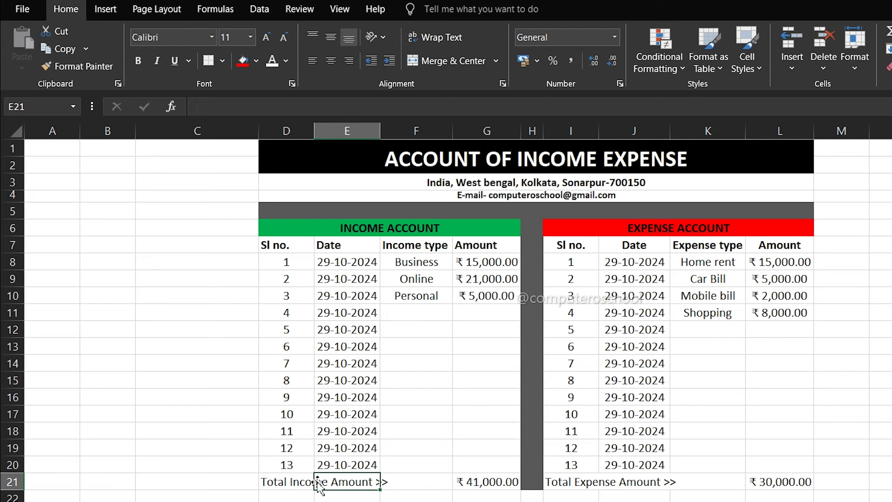
Merge and centre the Total Income Amount and Total Expense Amount label cells
{"action": "left_click_drag", "start_coordinate": [279, 485], "coordinate": [402, 485]}
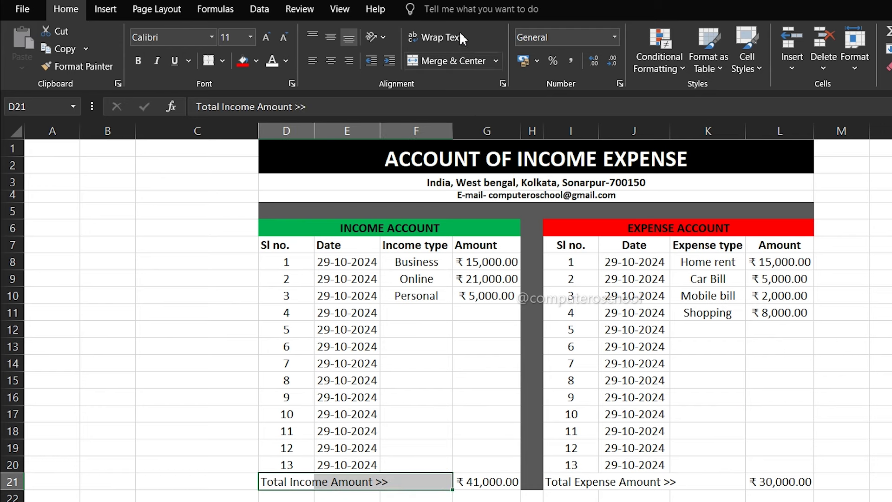
{"action": "left_click", "coordinate": [458, 65]}
{"action": "left_click_drag", "start_coordinate": [573, 484], "coordinate": [707, 483]}
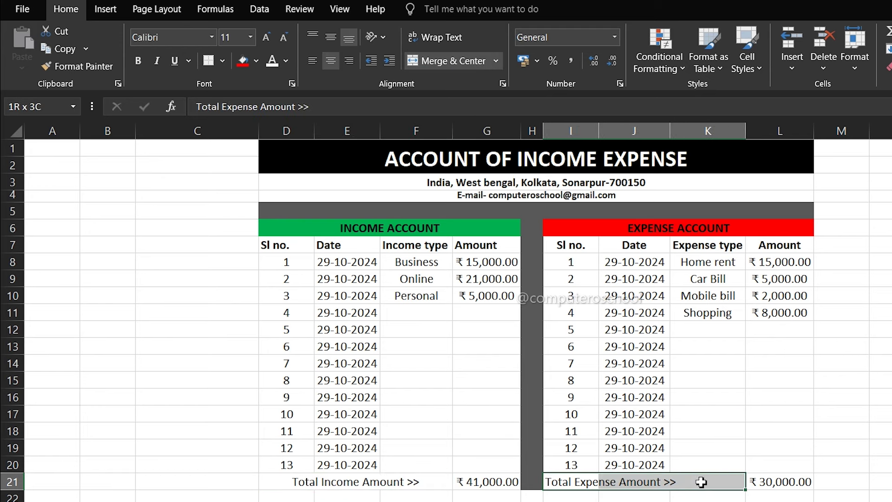
{"action": "left_click", "coordinate": [453, 61]}
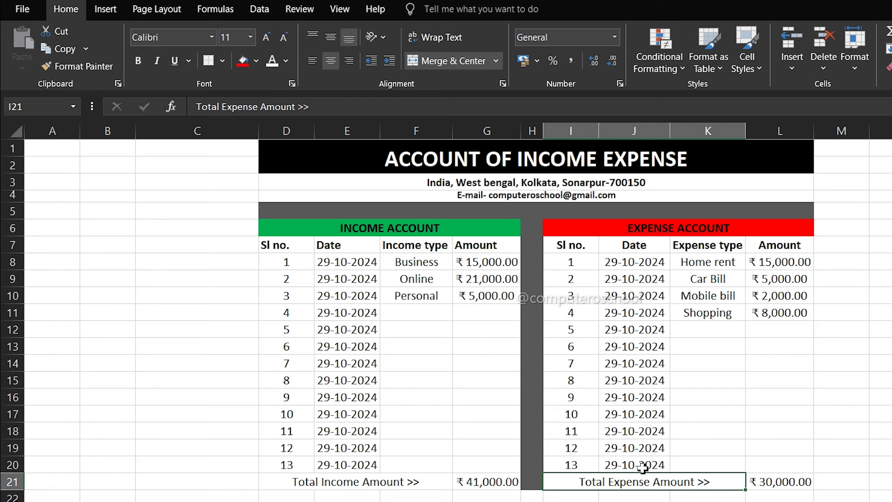
Colour the expense total row red and the income total row green
{"action": "left_click_drag", "start_coordinate": [672, 486], "coordinate": [763, 483]}
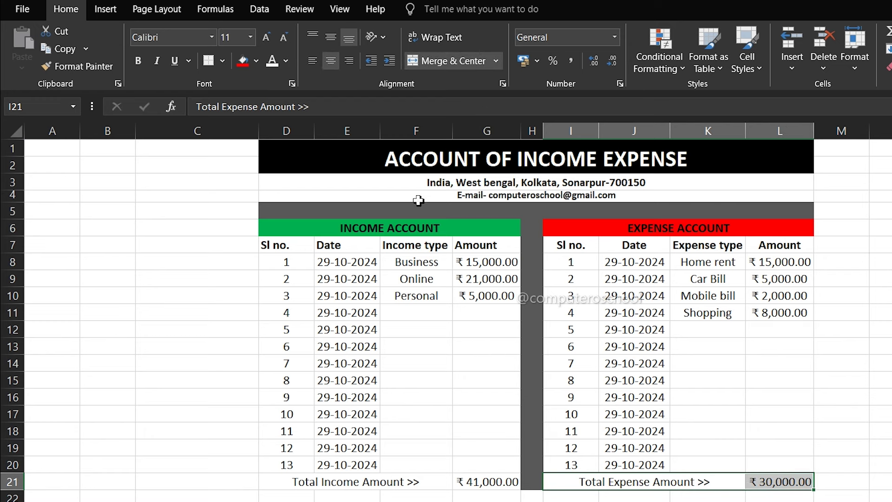
{"action": "left_click", "coordinate": [286, 60]}
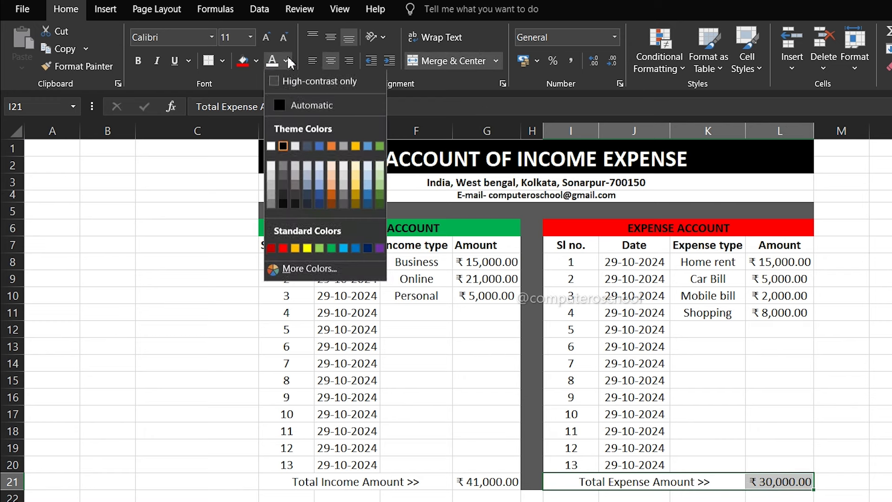
{"action": "left_click", "coordinate": [283, 250]}
{"action": "mouse_move", "coordinate": [303, 486]}
{"action": "left_mouse_down"}
{"action": "mouse_move", "coordinate": [456, 494]}
{"action": "mouse_move", "coordinate": [479, 483]}
{"action": "left_mouse_up"}
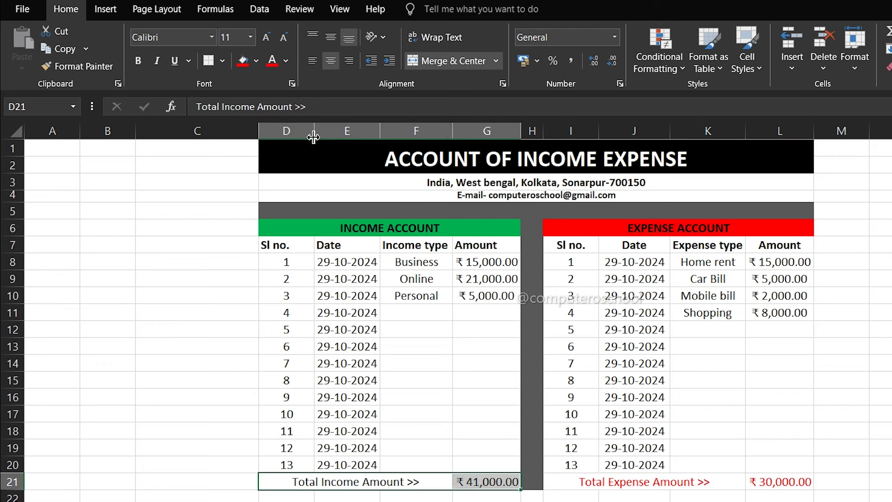
{"action": "left_click", "coordinate": [285, 61]}
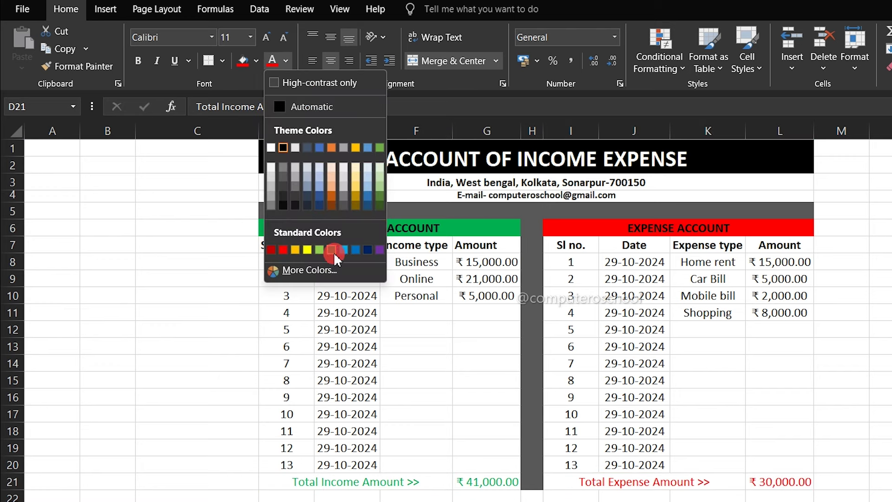
{"action": "left_click", "coordinate": [334, 251]}
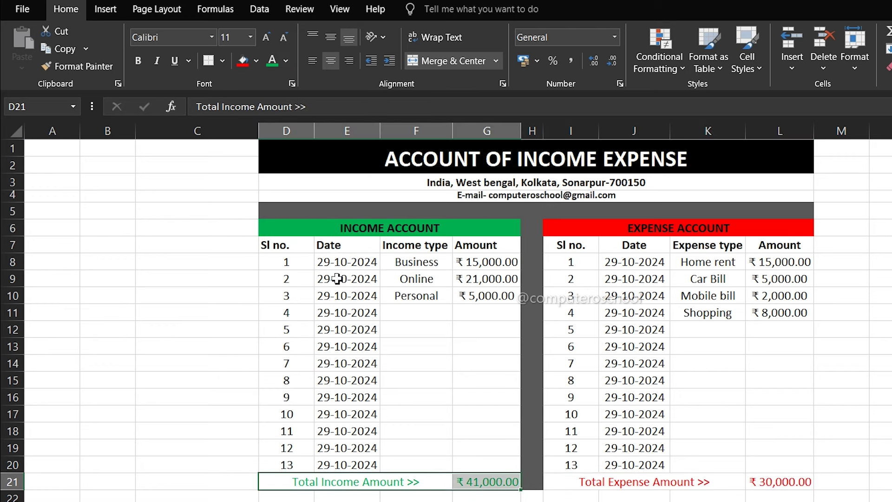
Make both total rows bold with left-aligned labels
{"action": "left_click", "coordinate": [138, 60]}
{"action": "left_click", "coordinate": [313, 38]}
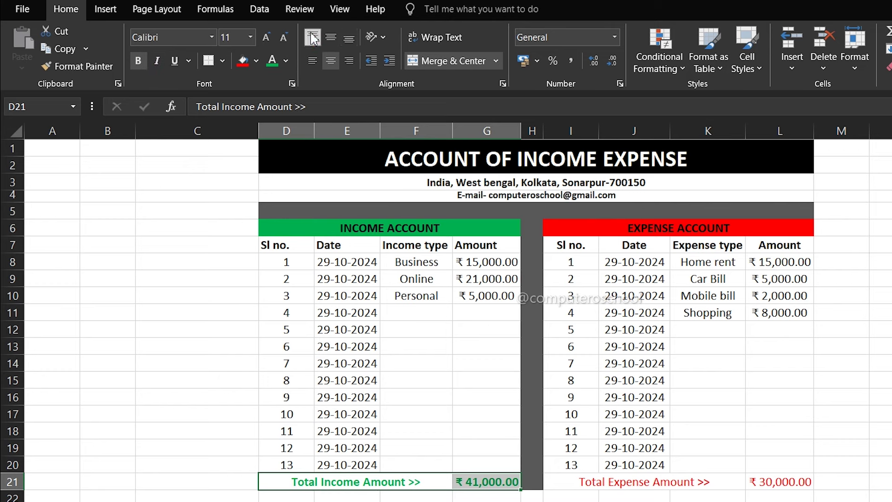
{"action": "left_click", "coordinate": [313, 61]}
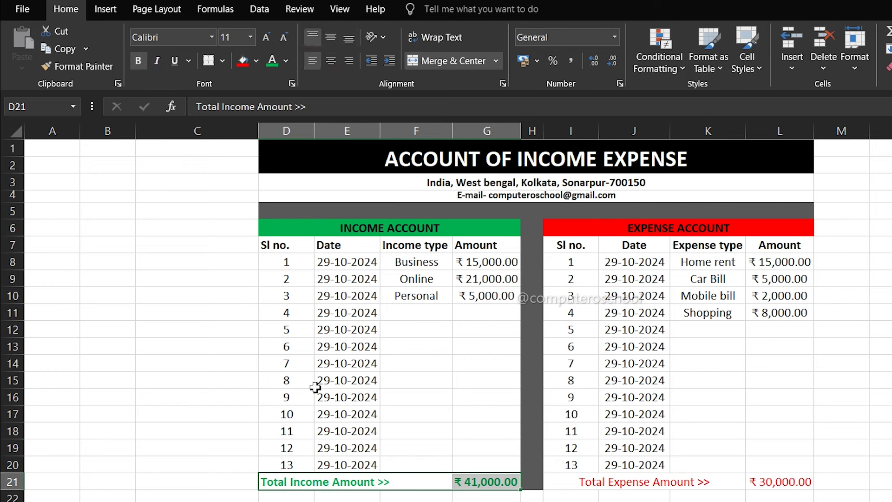
{"action": "left_click", "coordinate": [606, 483]}
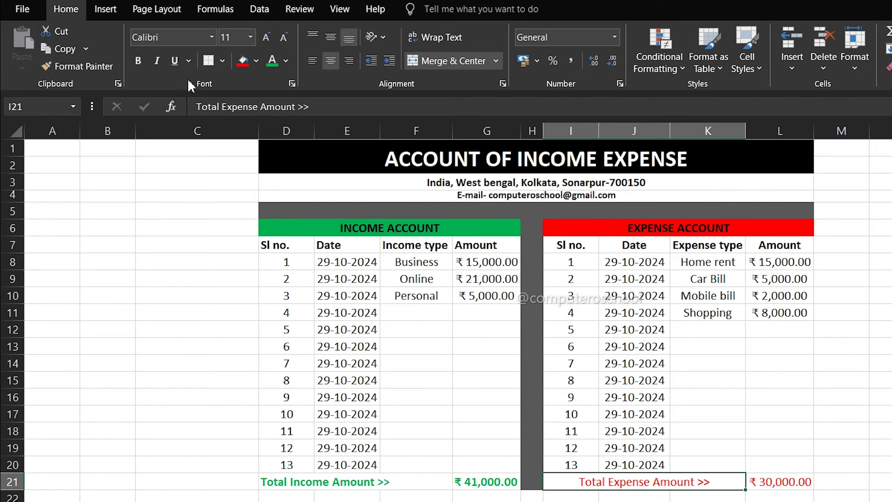
{"action": "left_click", "coordinate": [312, 61]}
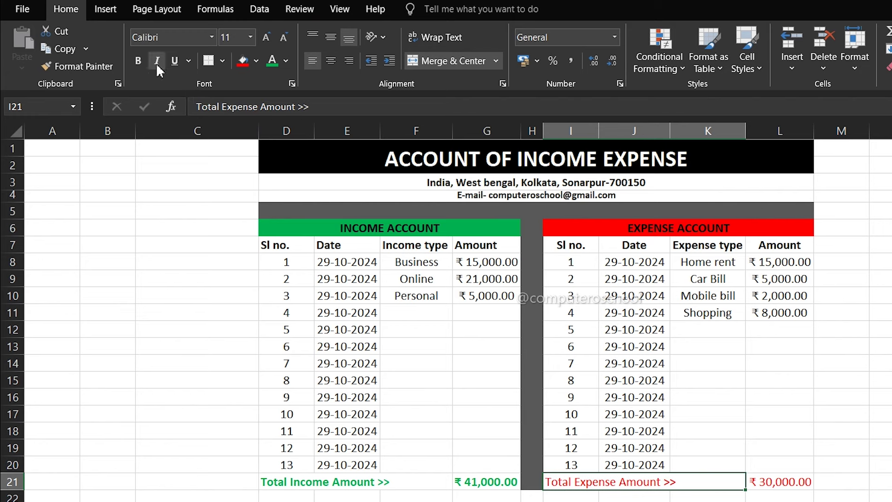
{"action": "left_click", "coordinate": [144, 63]}
{"action": "left_click", "coordinate": [644, 424]}
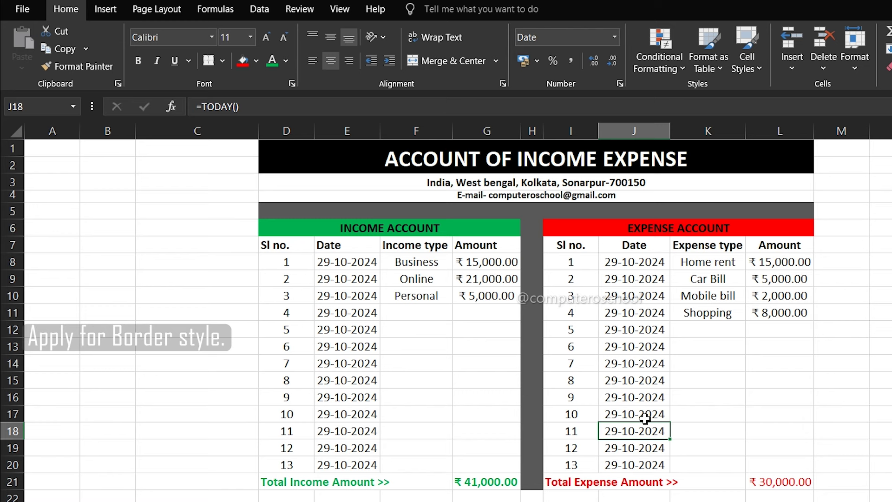
Apply All Borders to the income table D6:G20 and the expense table I6:L20
{"action": "left_click_drag", "start_coordinate": [281, 230], "coordinate": [445, 465]}
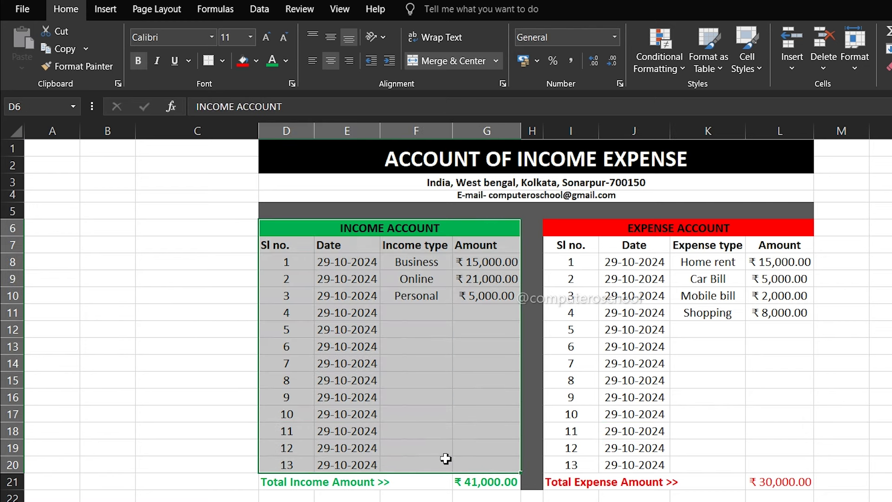
{"action": "left_click", "coordinate": [223, 61]}
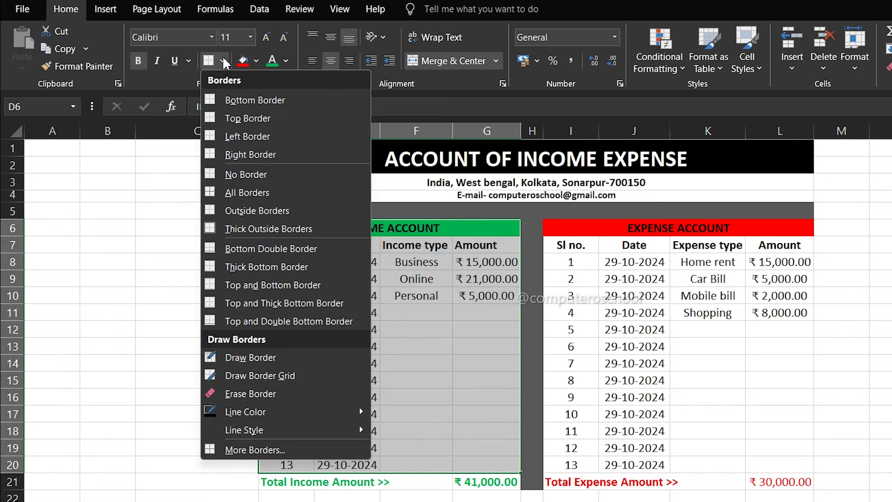
{"action": "left_click", "coordinate": [244, 192]}
{"action": "left_click_drag", "start_coordinate": [568, 228], "coordinate": [687, 463]}
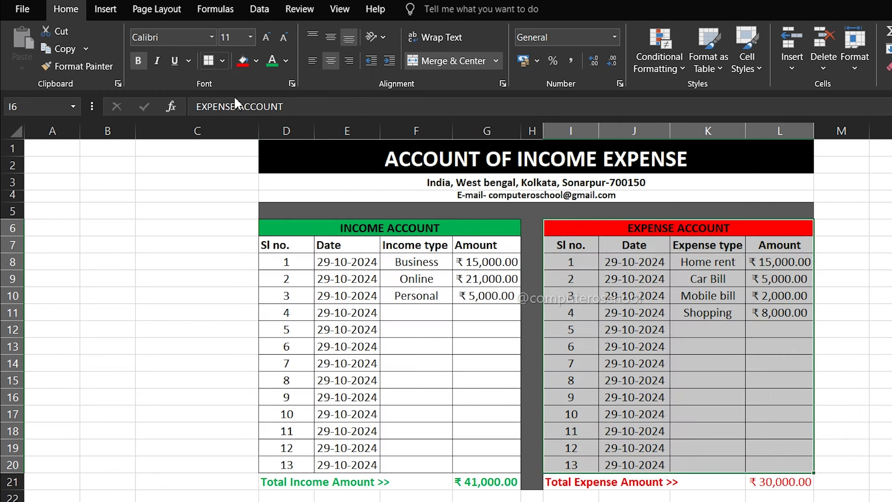
{"action": "left_click", "coordinate": [671, 413]}
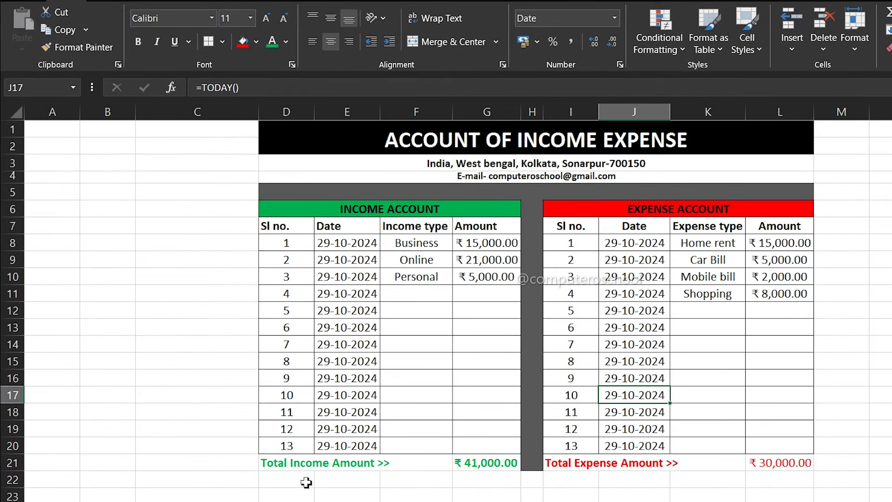
{"action": "left_click_drag", "start_coordinate": [307, 479], "coordinate": [693, 476]}
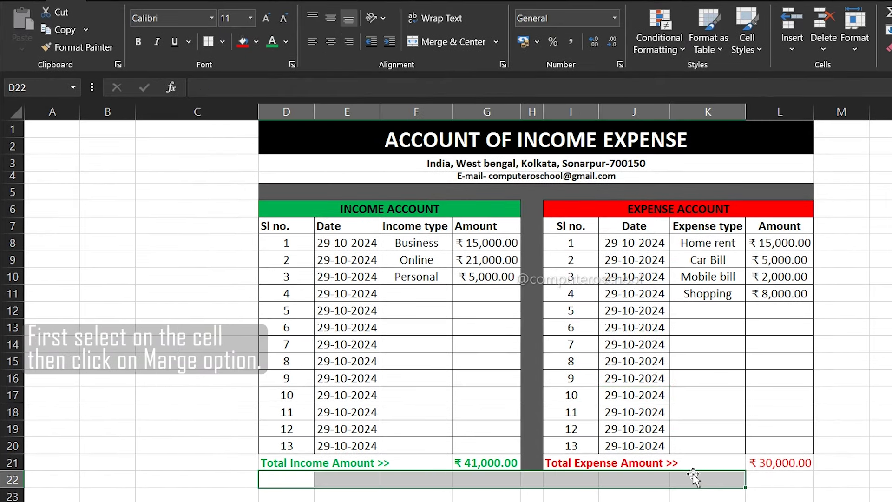
Merge and centre D22:K22 into a single cell
{"action": "left_click", "coordinate": [453, 42]}
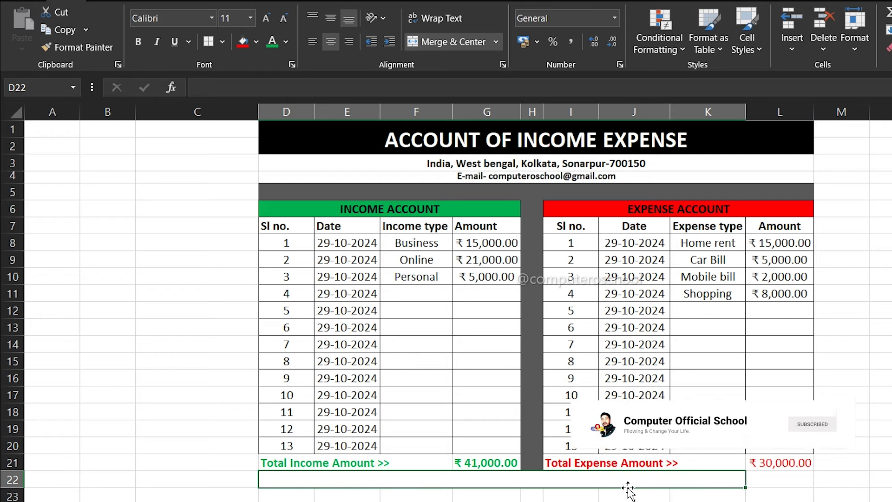
Begin the D22 formula as =IF(G21>L21,"Profit", to report a profit
{"action": "type", "text": "="}
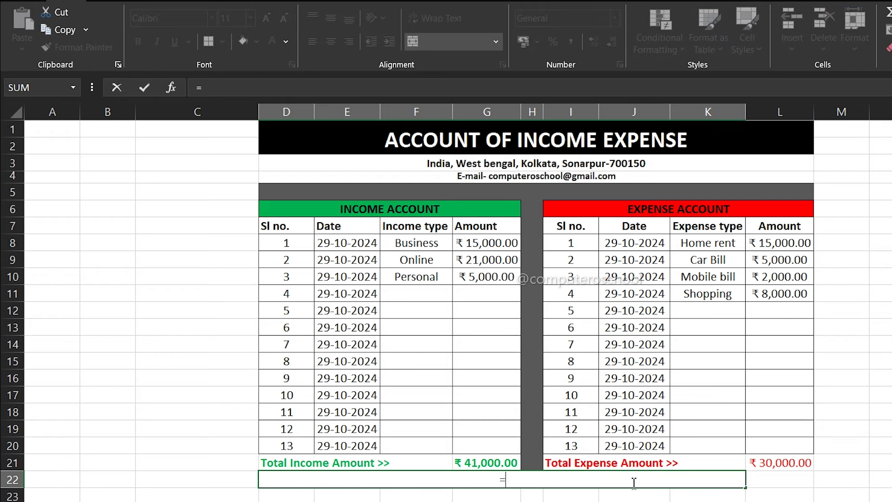
{"action": "type", "text": "if"}
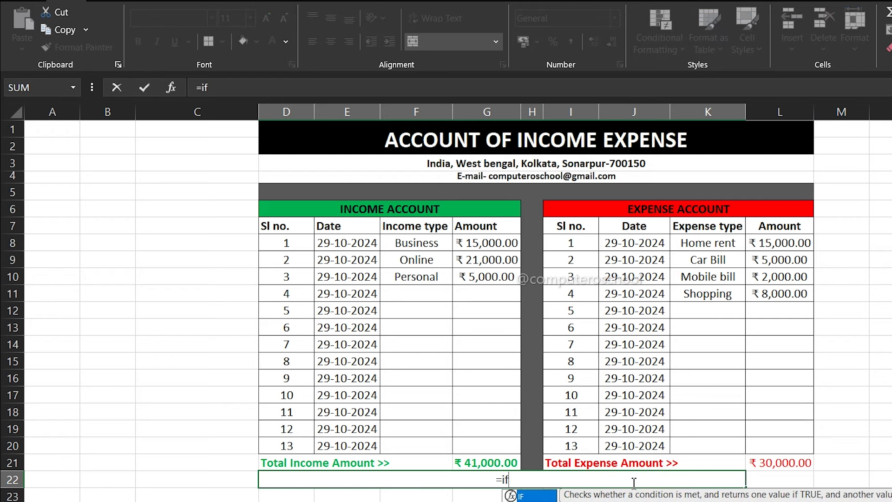
{"action": "type", "text": "("}
{"action": "left_click", "coordinate": [495, 463]}
{"action": "type", "text": ">"}
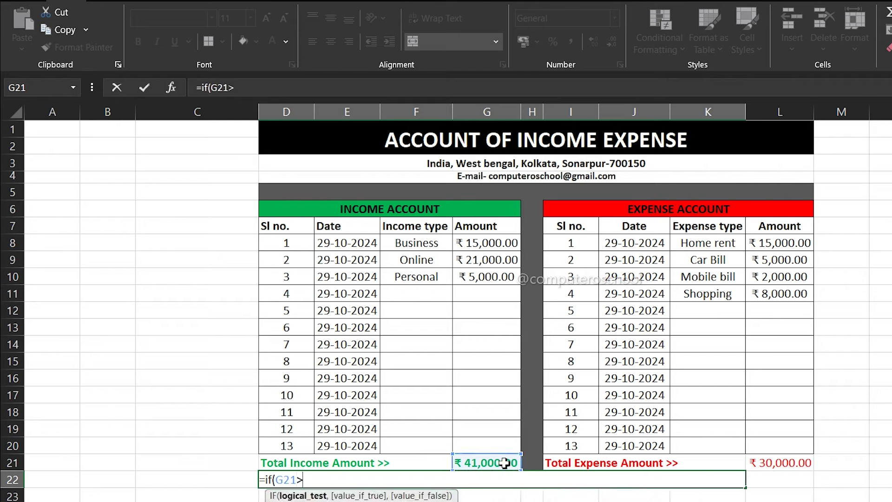
{"action": "left_click", "coordinate": [776, 463]}
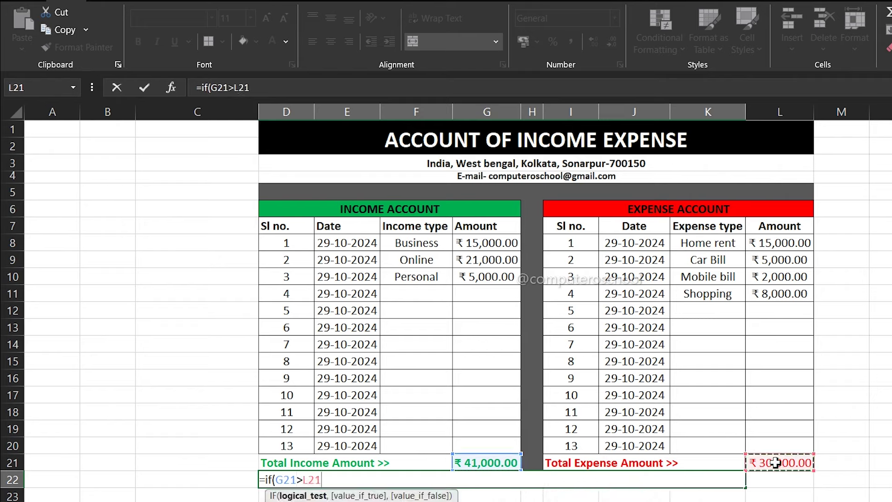
{"action": "type", "text": ","}
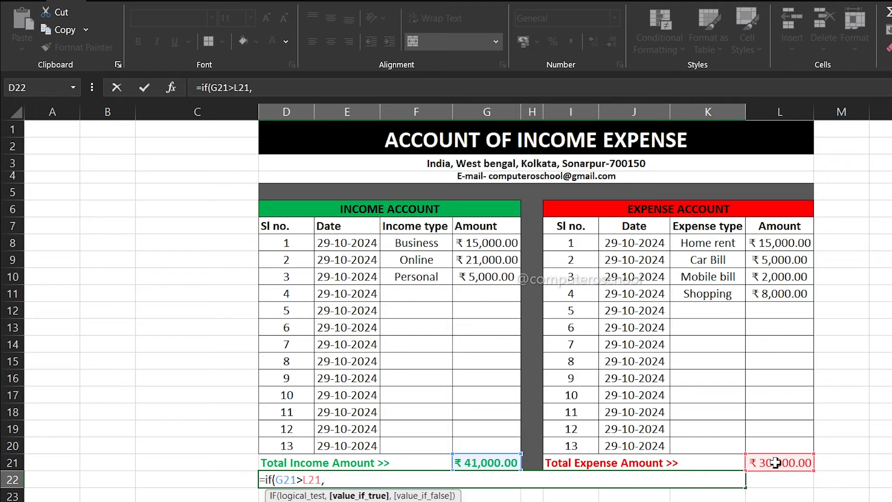
{"action": "type", "text": "\""}
{"action": "type", "text": "Profit"}
{"action": "type", "text": "\""}
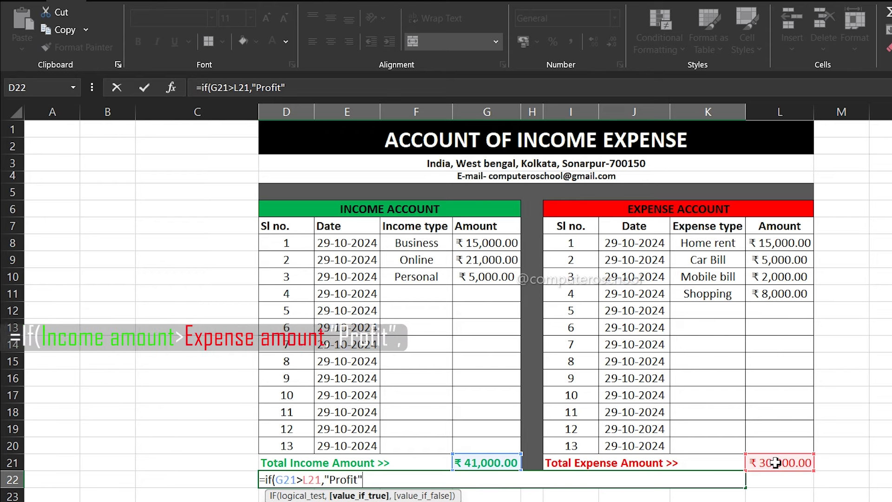
{"action": "type", "text": ","}
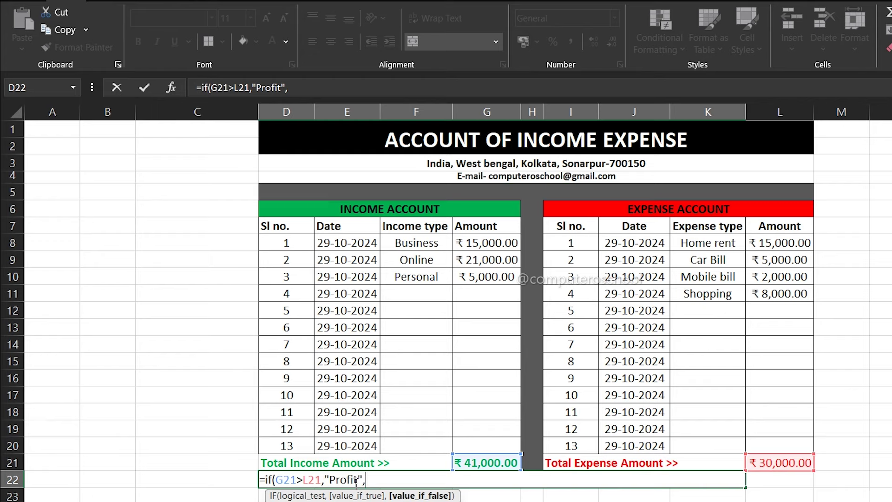
Finish the formula with IF(G21<L21,"Loss","Equal")) so D22 displays Profit
{"action": "type", "text": "if("}
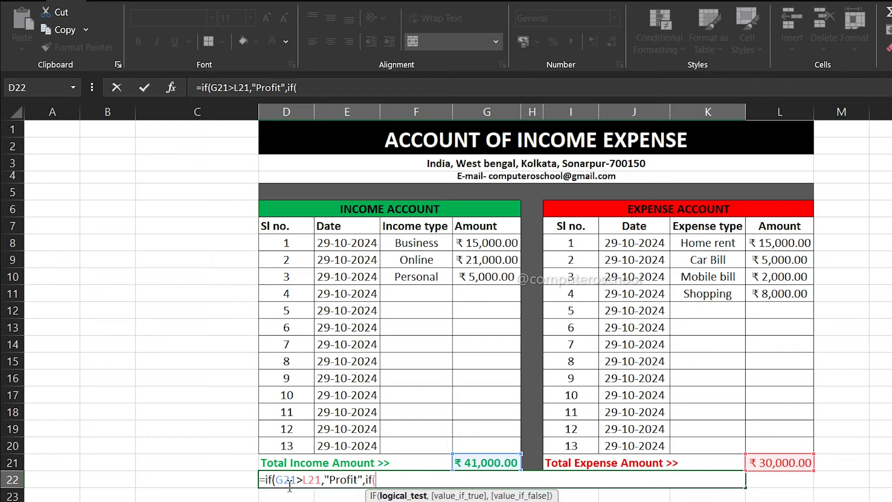
{"action": "left_click", "coordinate": [483, 461]}
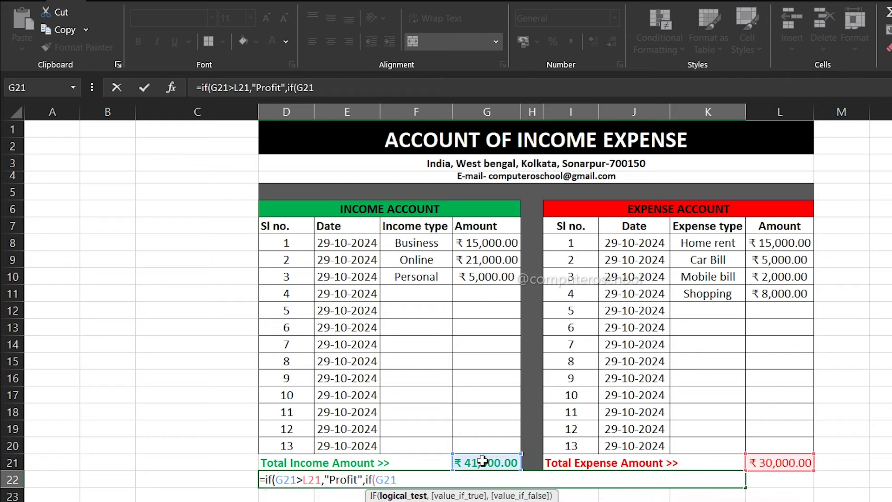
{"action": "type", "text": "<"}
{"action": "left_click", "coordinate": [783, 463]}
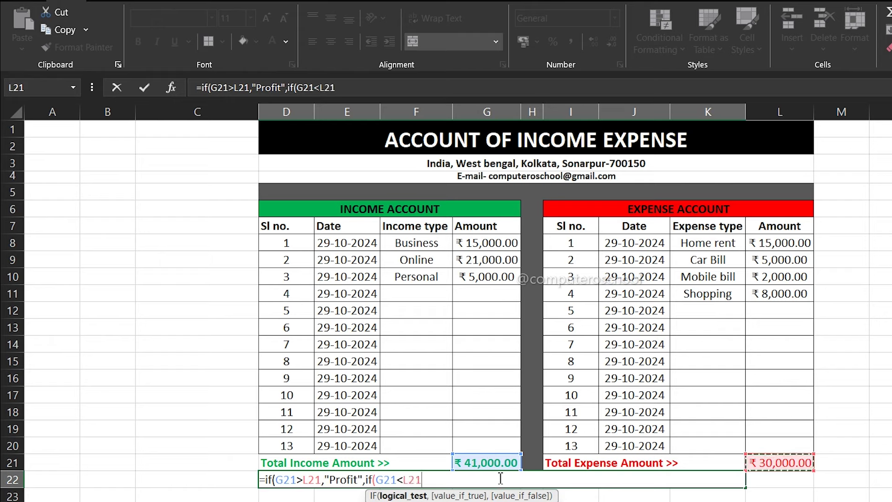
{"action": "type", "text": ","}
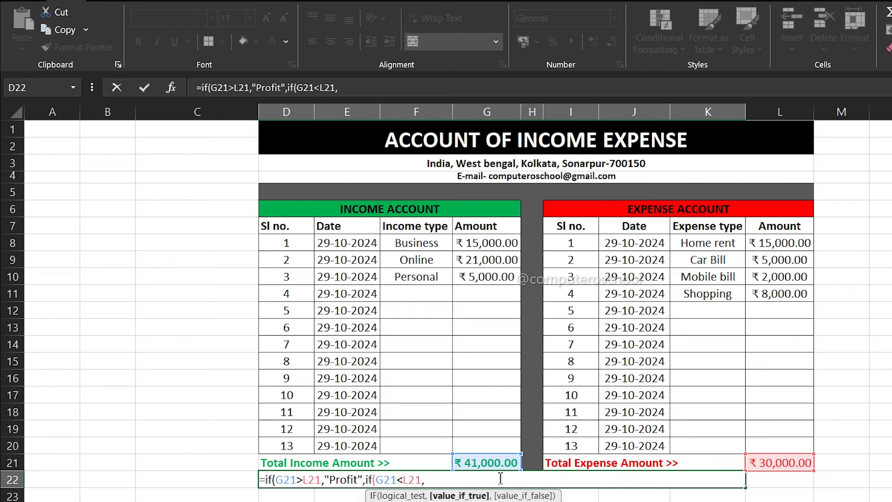
{"action": "type", "text": "\""}
{"action": "type", "text": "Loss\""}
{"action": "type", "text": ","}
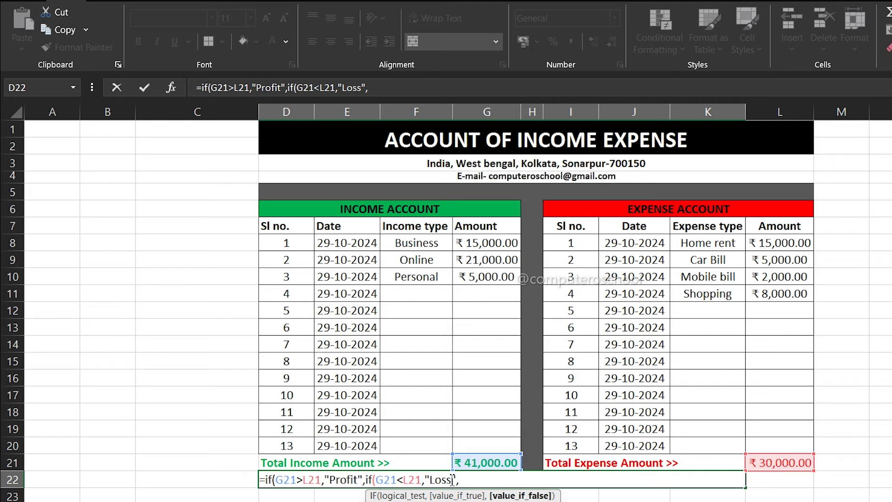
{"action": "type", "text": "\""}
{"action": "type", "text": "Equal"}
{"action": "type", "text": "\""}
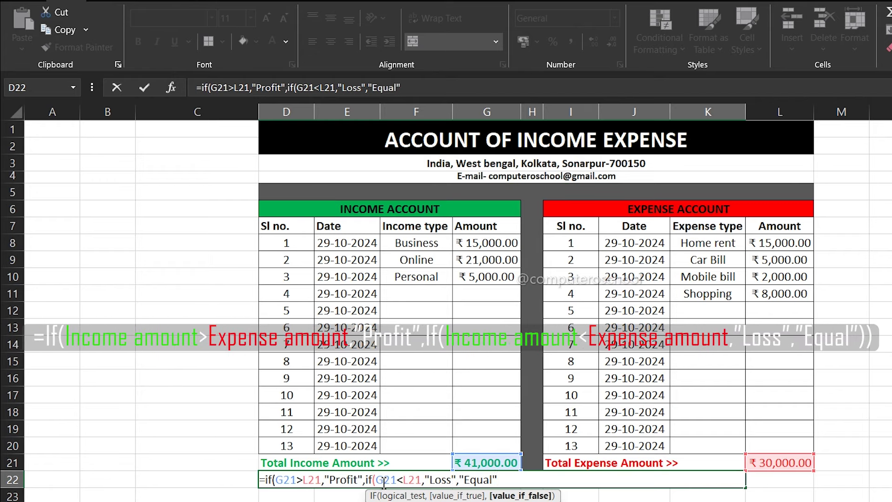
{"action": "type", "text": "))"}
{"action": "key", "text": "ctrl+Return"}
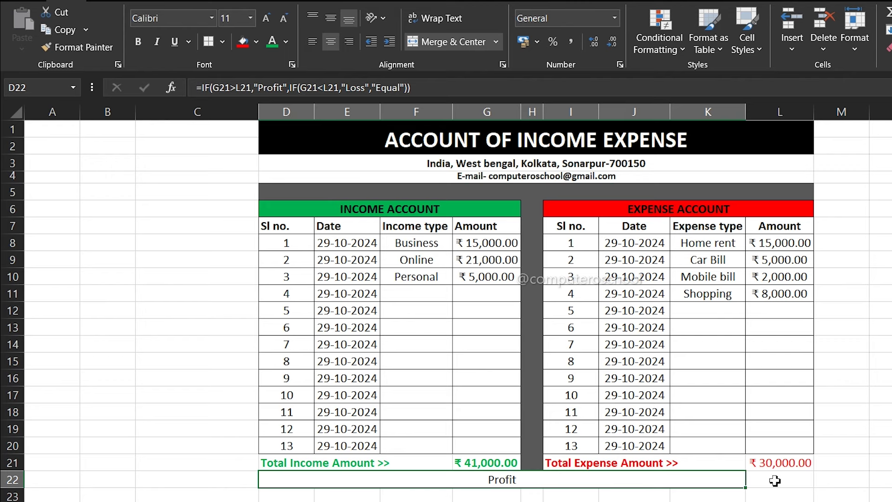
Enter =G21-L21 in L22 so it shows the ₹11,000.00 income minus expense difference
{"action": "left_click", "coordinate": [774, 481]}
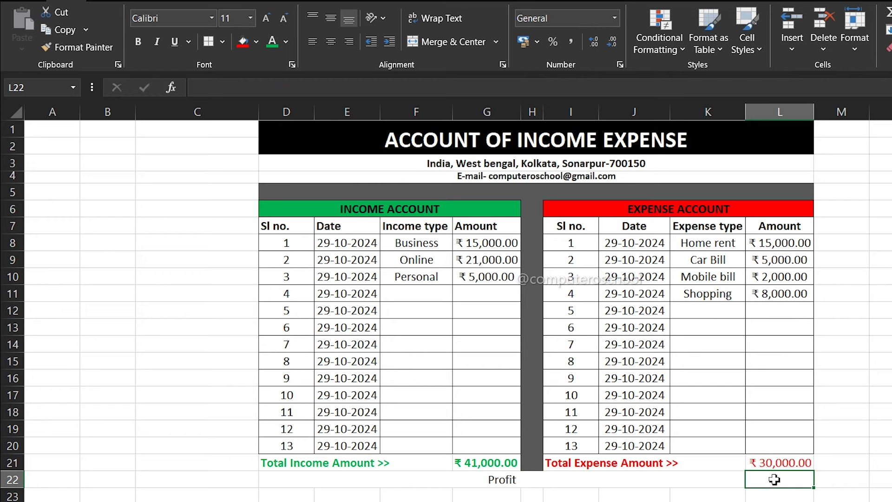
{"action": "type", "text": "="}
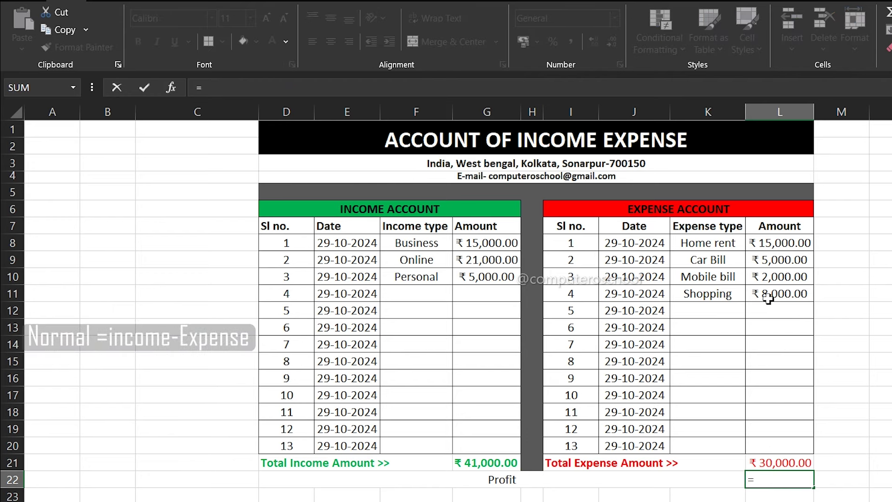
{"action": "left_click", "coordinate": [492, 465]}
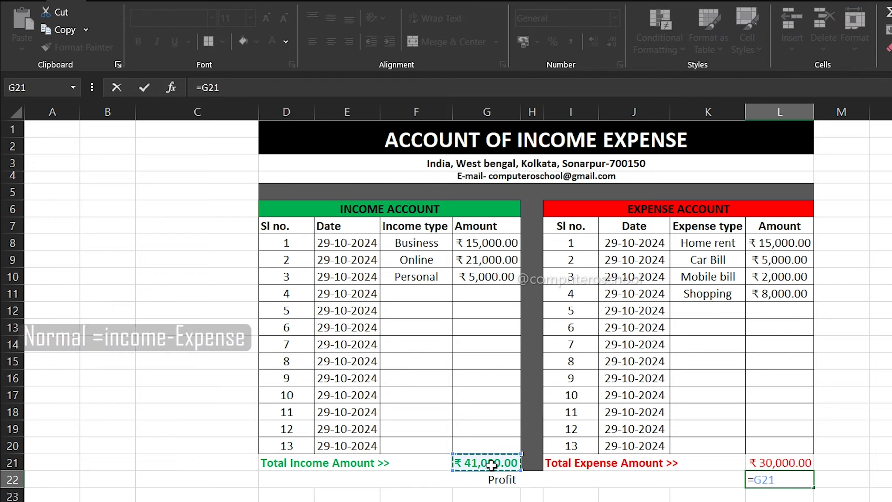
{"action": "type", "text": "-"}
{"action": "left_click", "coordinate": [771, 463]}
{"action": "key", "text": "Return"}
Select the merged Profit result cell in row 22 for conditional formatting
{"action": "left_click", "coordinate": [780, 480]}
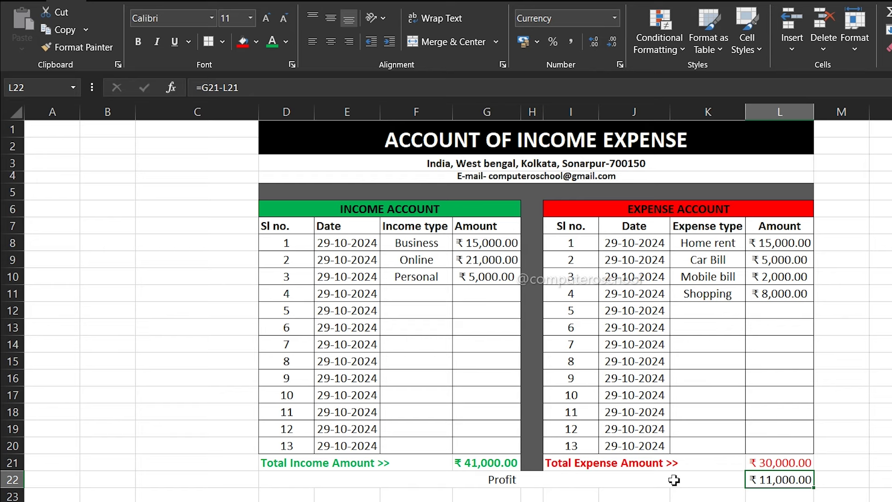
{"action": "left_click", "coordinate": [561, 481]}
{"action": "left_click", "coordinate": [660, 43]}
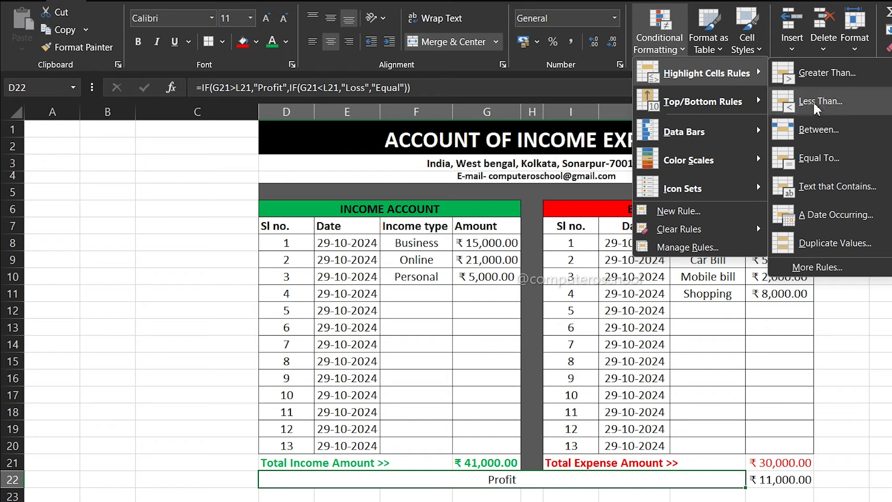
Add a Text that Contains rule for 'Profit' with a custom green fill on the result cell
{"action": "left_click", "coordinate": [855, 197]}
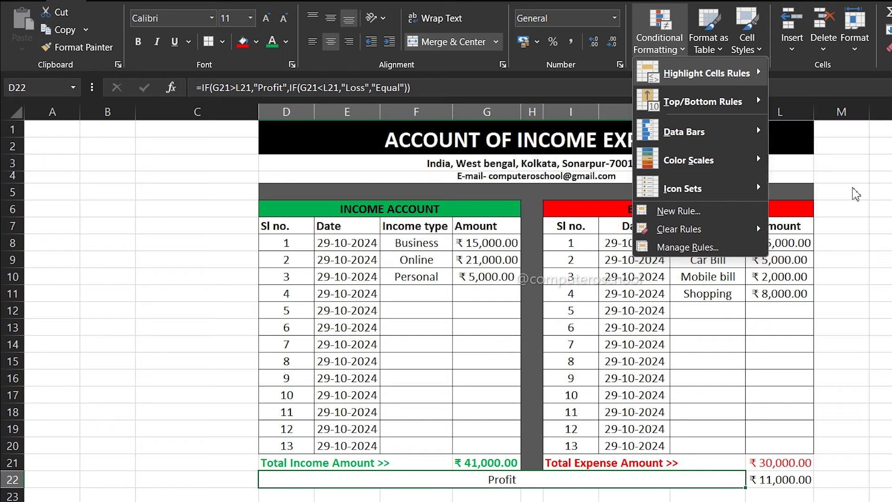
{"action": "type", "text": "Profit"}
{"action": "left_click", "coordinate": [798, 333]}
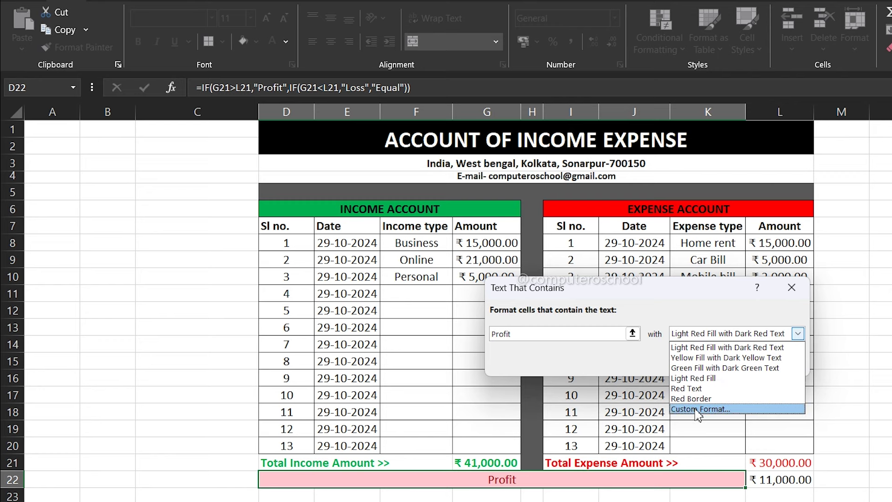
{"action": "left_click", "coordinate": [703, 411]}
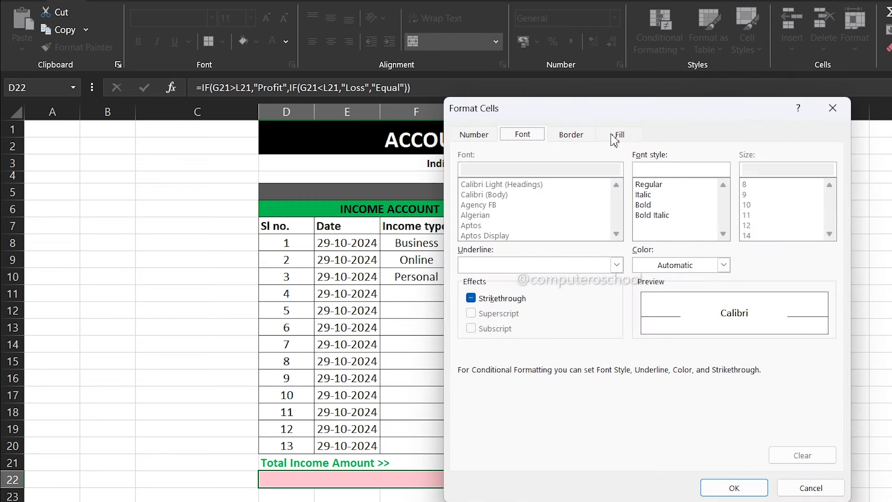
{"action": "left_click", "coordinate": [621, 135]}
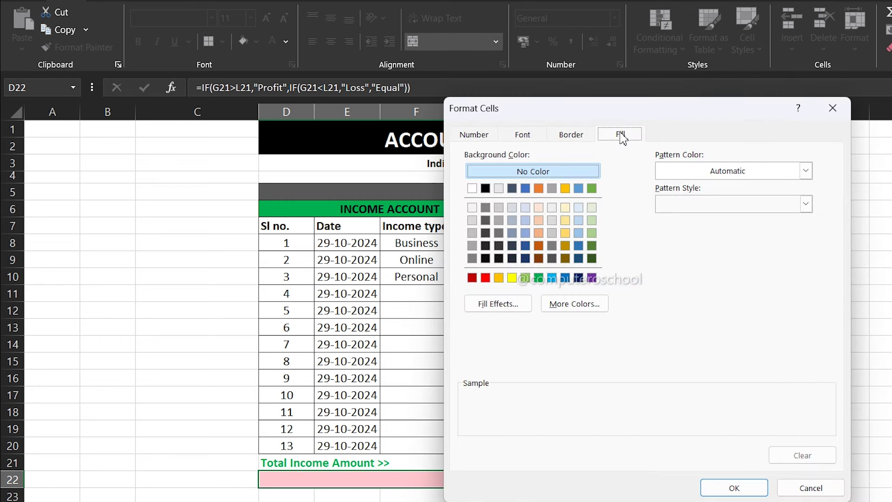
{"action": "left_click", "coordinate": [538, 277]}
{"action": "left_click", "coordinate": [735, 487]}
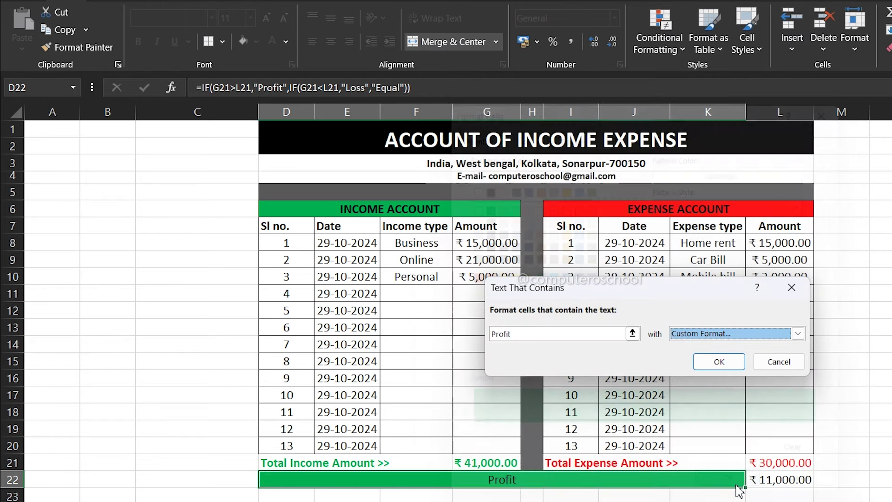
{"action": "key", "text": "Return"}
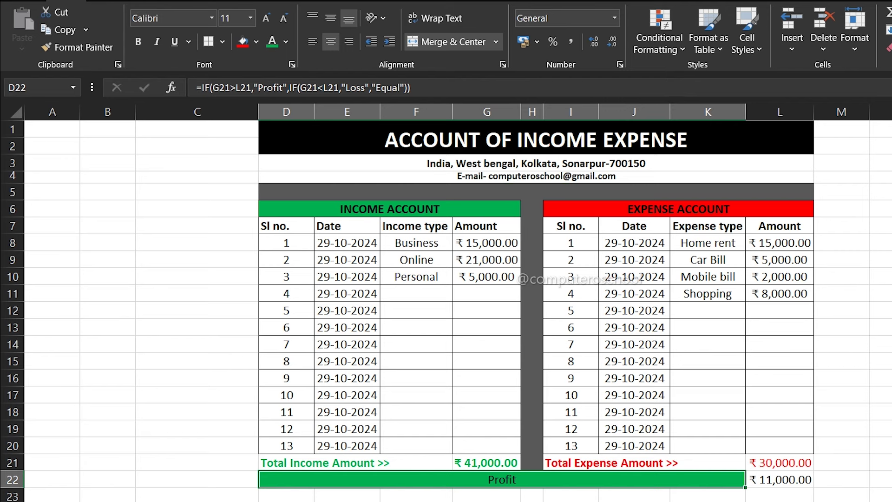
{"action": "left_click", "coordinate": [679, 49]}
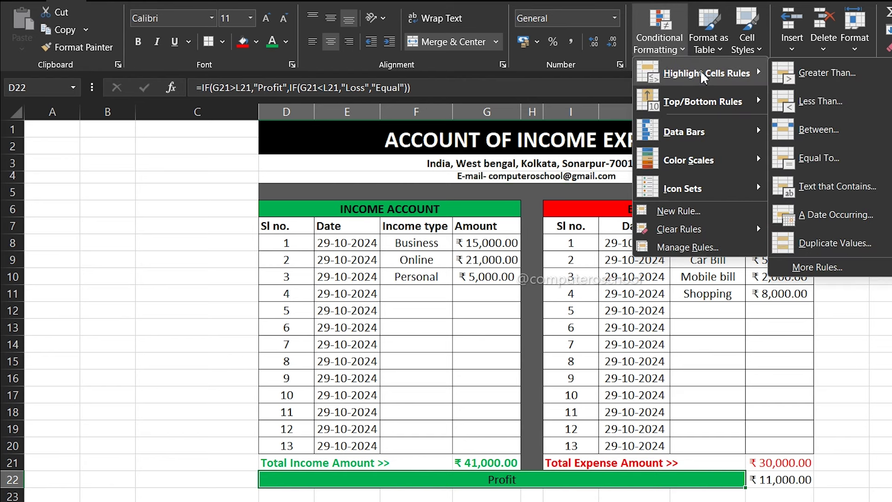
{"action": "mouse_move", "coordinate": [706, 72]}
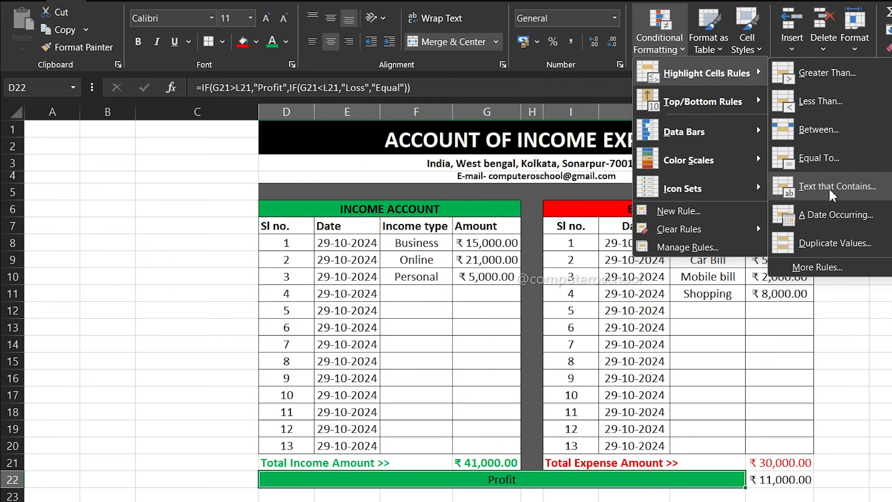
Start a second Text that Contains rule, typing 'Loo' toward the Loss match text
{"action": "left_click", "coordinate": [832, 195]}
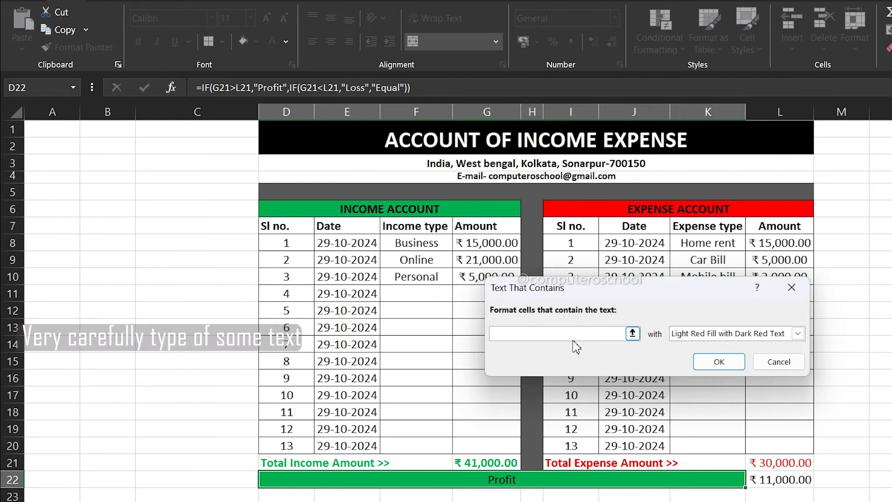
{"action": "type", "text": "Loo"}
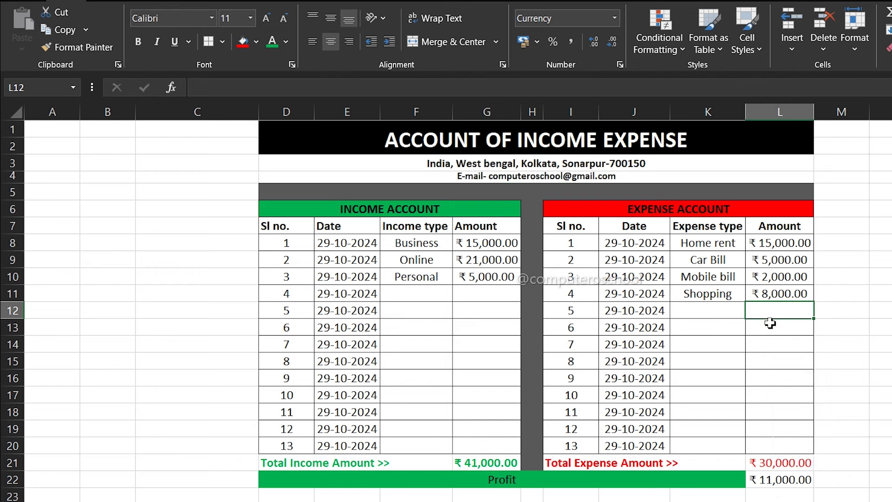
Enter a 12000 expense in L12, then select the result amount in L22
{"action": "type", "text": "1200"}
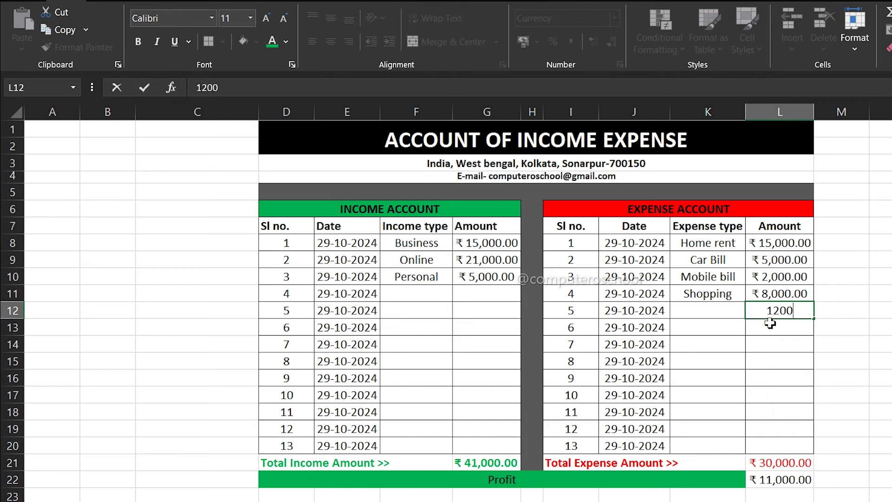
{"action": "type", "text": "0"}
{"action": "key", "text": "Return"}
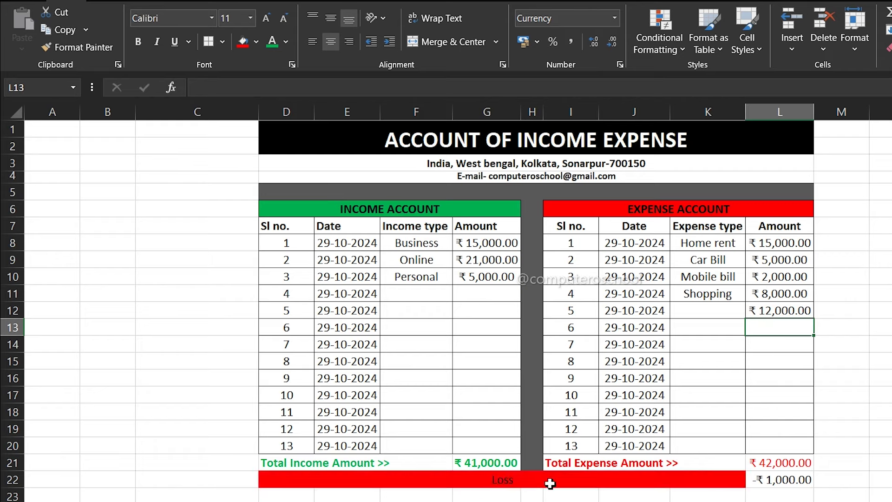
{"action": "left_click", "coordinate": [786, 480]}
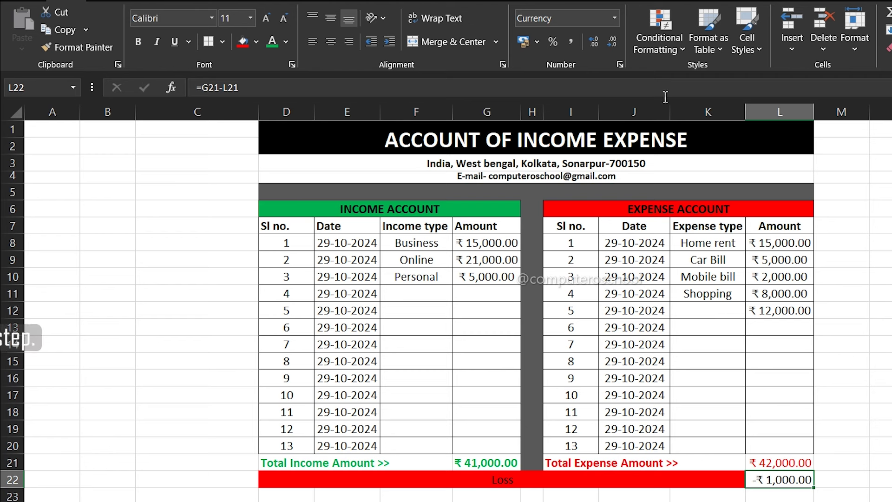
{"action": "left_click", "coordinate": [672, 52]}
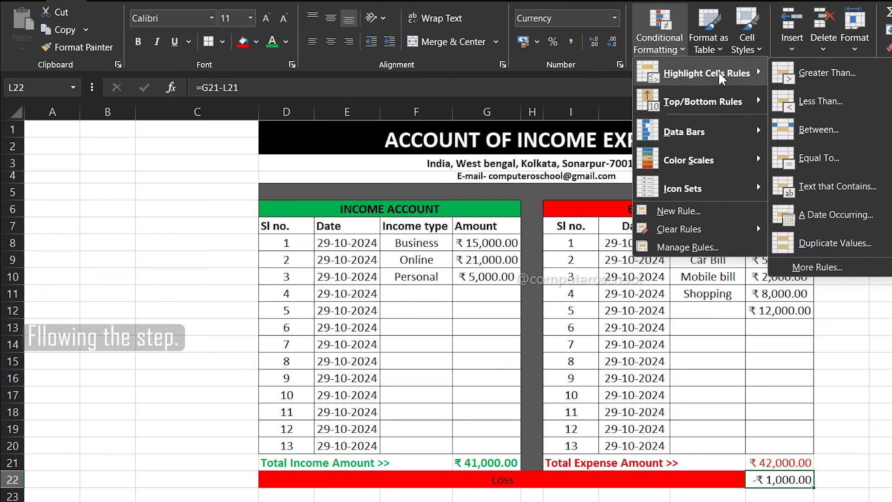
{"action": "mouse_move", "coordinate": [706, 73]}
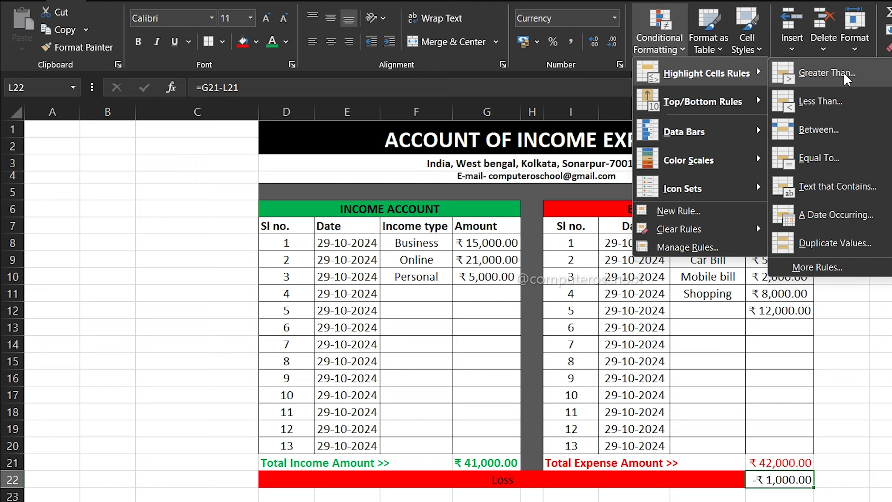
Add a Greater Than 0 rule with a custom green fill to L22
{"action": "left_click", "coordinate": [839, 73]}
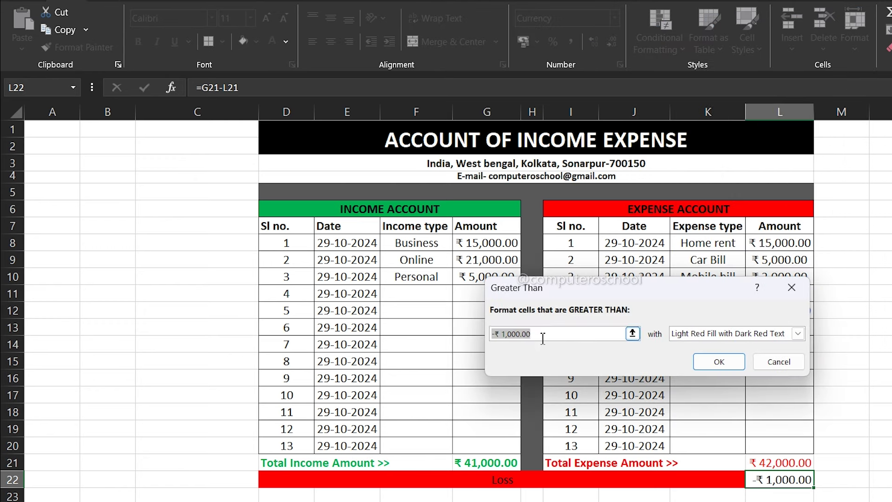
{"action": "type", "text": "0"}
{"action": "left_click", "coordinate": [798, 333]}
{"action": "left_click", "coordinate": [697, 407]}
{"action": "left_click", "coordinate": [620, 135]}
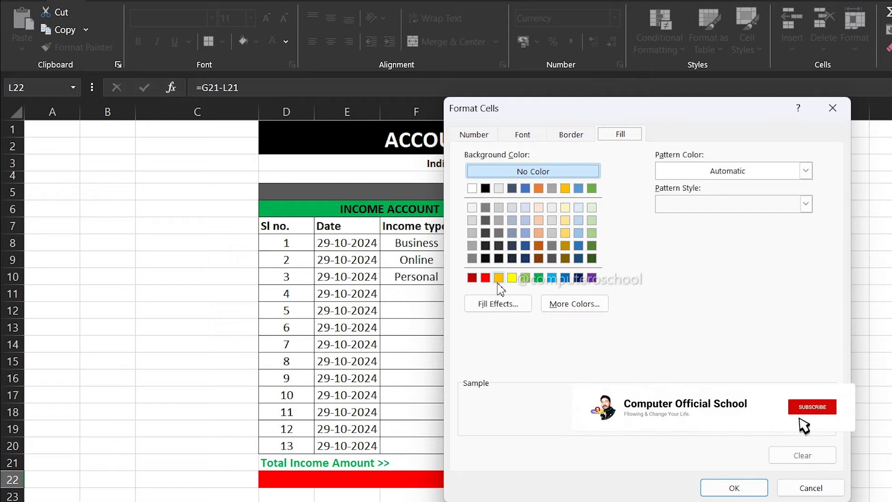
{"action": "left_click", "coordinate": [539, 278]}
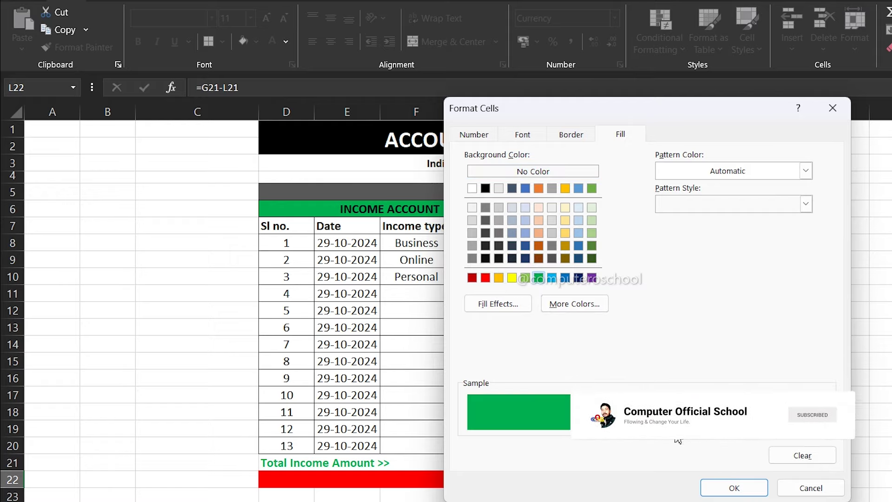
{"action": "left_click", "coordinate": [733, 487]}
{"action": "left_click", "coordinate": [726, 362]}
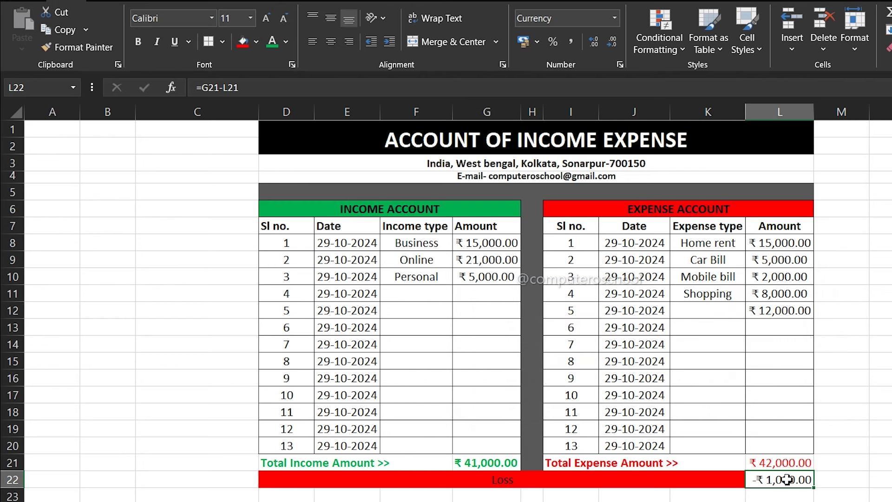
{"action": "left_click", "coordinate": [768, 313]}
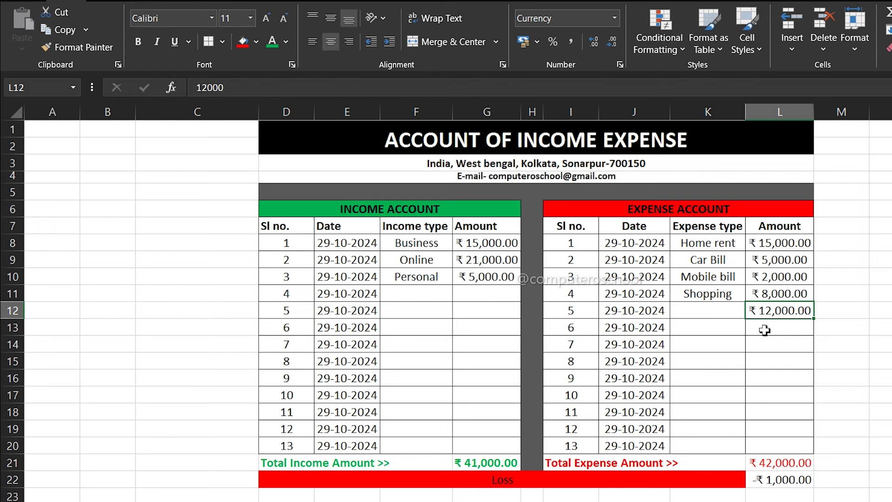
Delete the 12,000 expense in L12 and give L22 a red-fill Less Than 0 rule
{"action": "key", "text": "Delete"}
{"action": "left_click", "coordinate": [776, 483]}
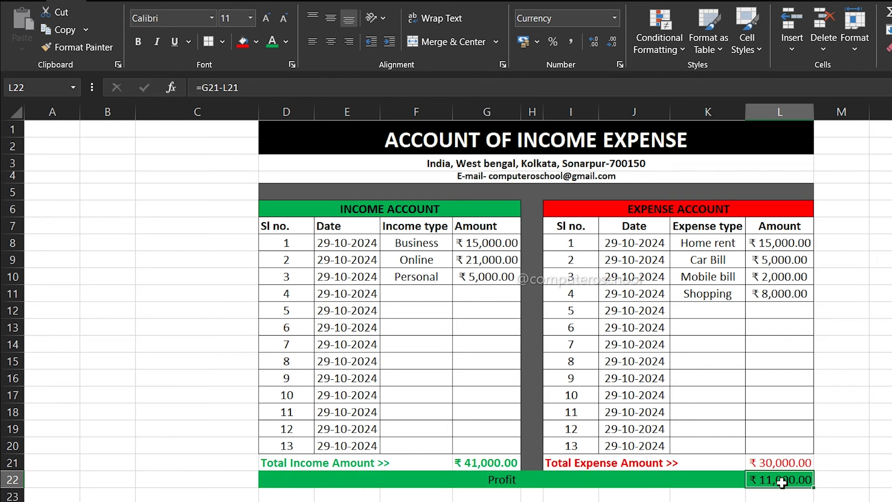
{"action": "left_click", "coordinate": [660, 44]}
{"action": "left_click", "coordinate": [669, 77]}
{"action": "left_click", "coordinate": [830, 107]}
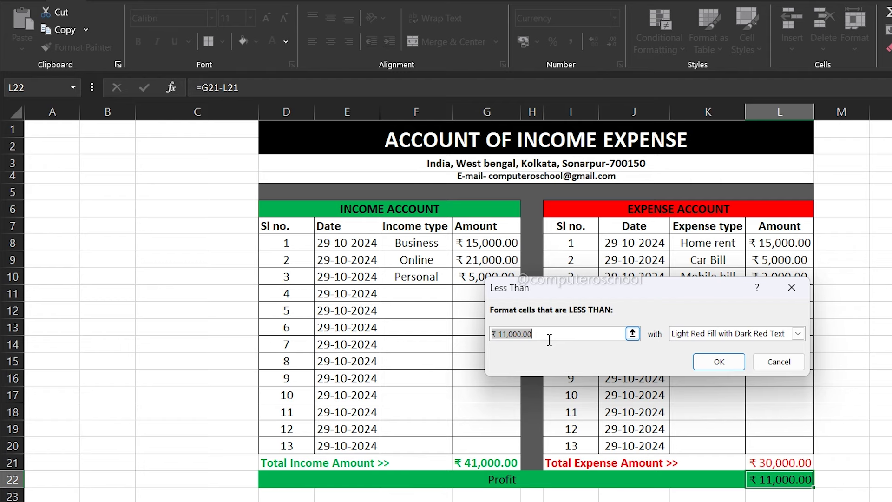
{"action": "type", "text": "0"}
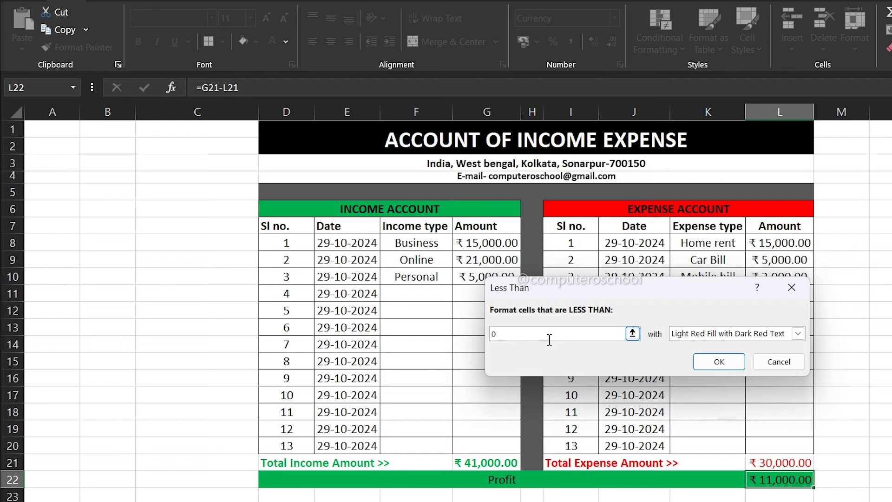
{"action": "left_click", "coordinate": [798, 334]}
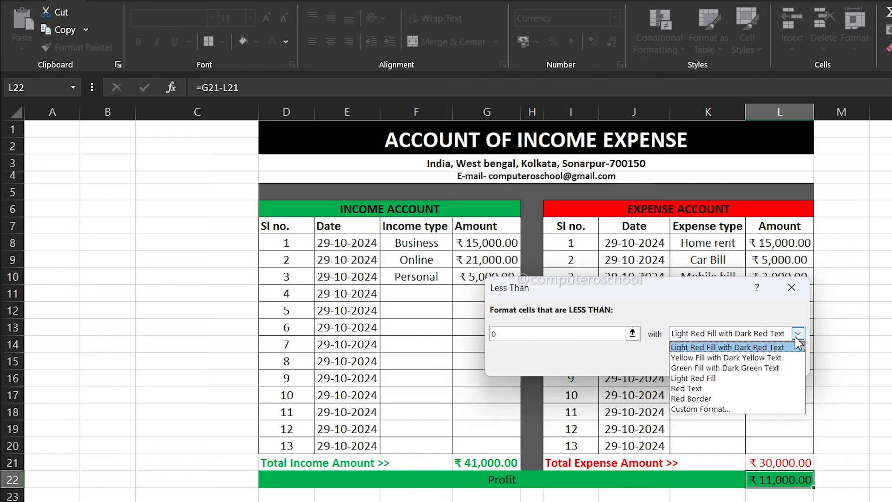
{"action": "left_click", "coordinate": [699, 409]}
{"action": "left_click", "coordinate": [735, 487]}
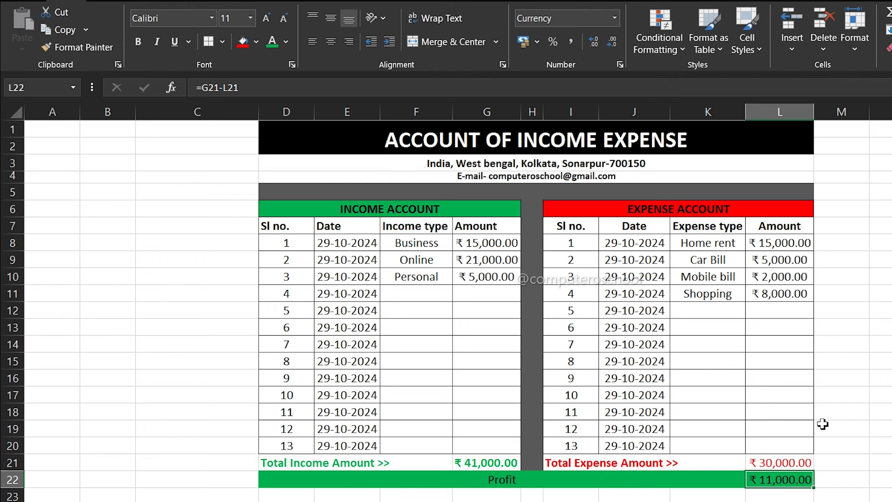
Put an outside border around the account table D1:L22
{"action": "left_click", "coordinate": [823, 427]}
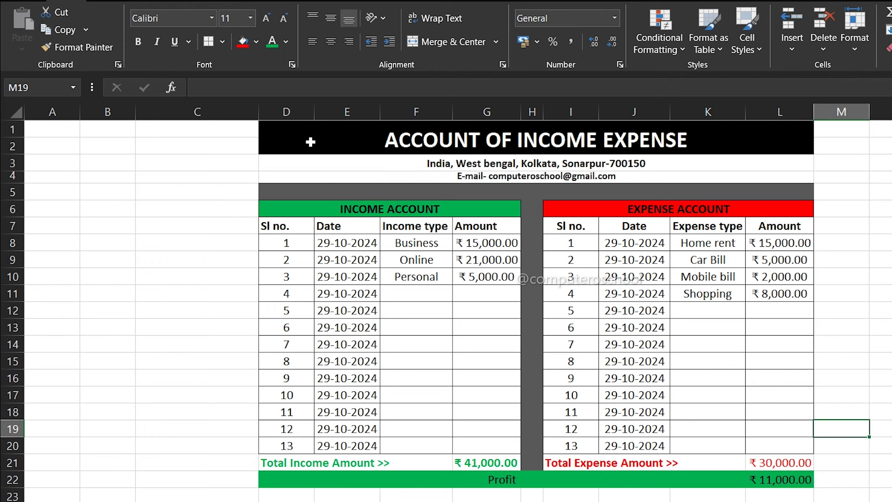
{"action": "left_click_drag", "start_coordinate": [309, 143], "coordinate": [748, 475]}
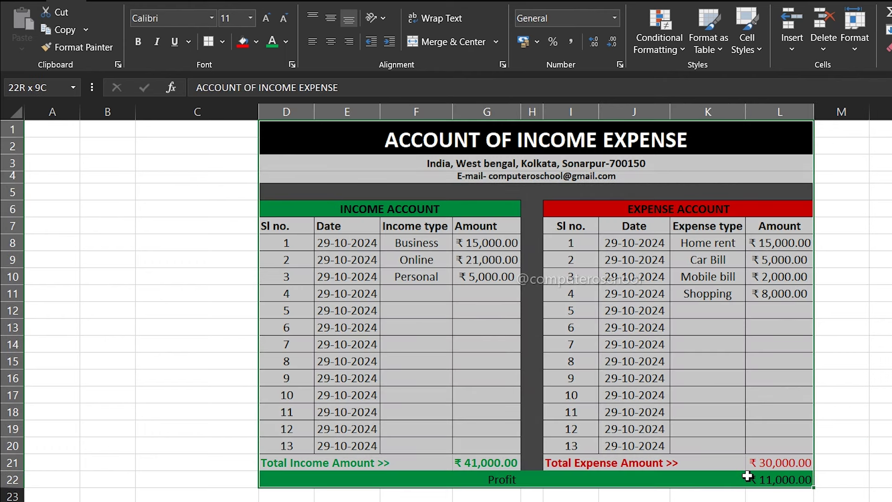
{"action": "left_click", "coordinate": [339, 123]}
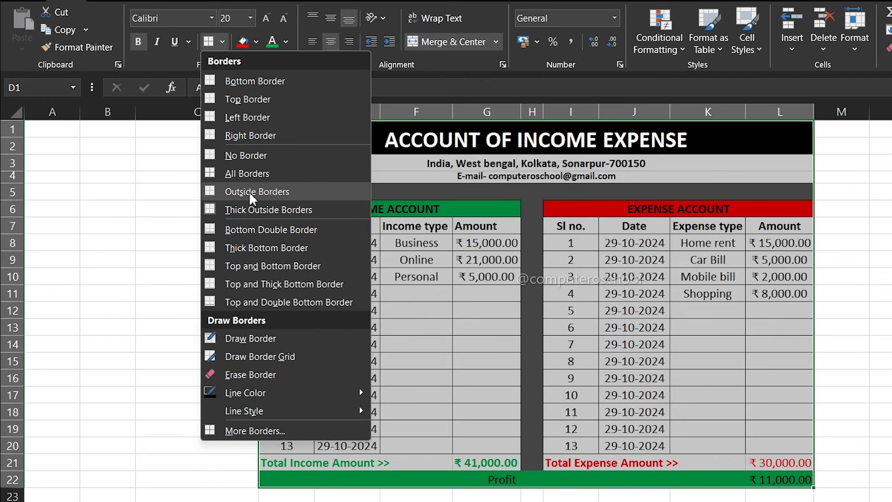
{"action": "left_click", "coordinate": [249, 192]}
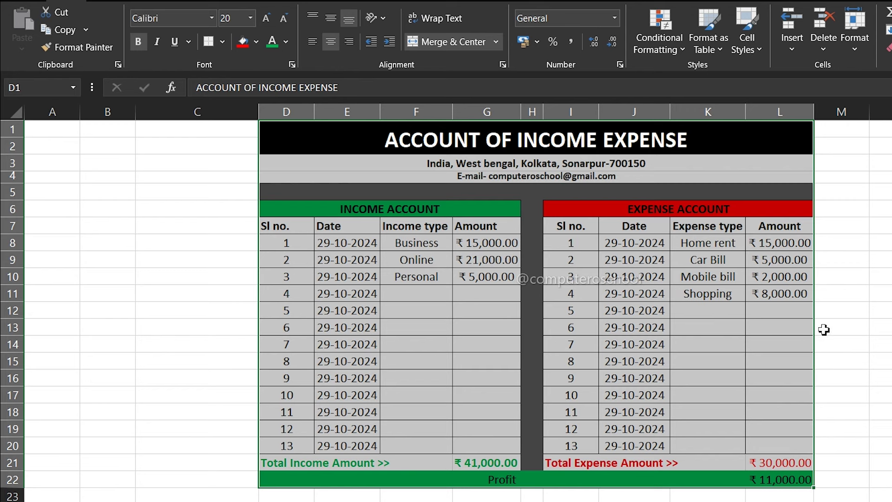
Turn off the worksheet gridlines in the View settings
{"action": "left_click", "coordinate": [340, 3]}
{"action": "left_click", "coordinate": [190, 27]}
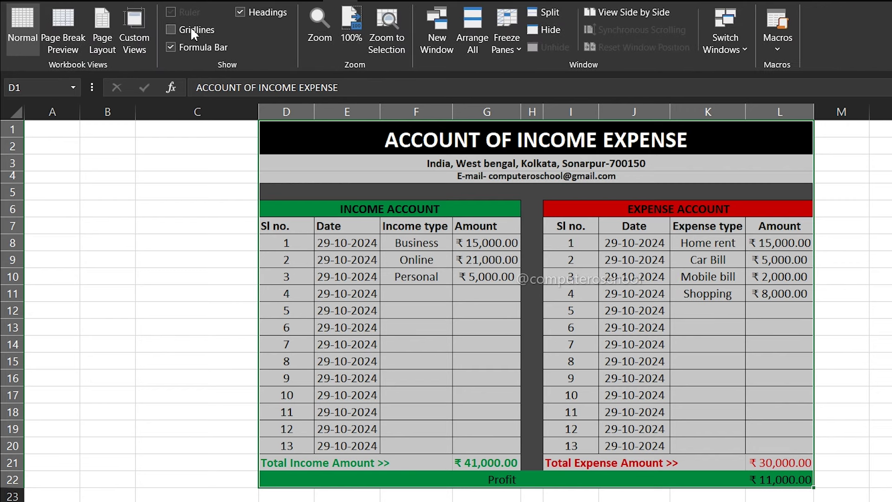
{"action": "left_click", "coordinate": [837, 282]}
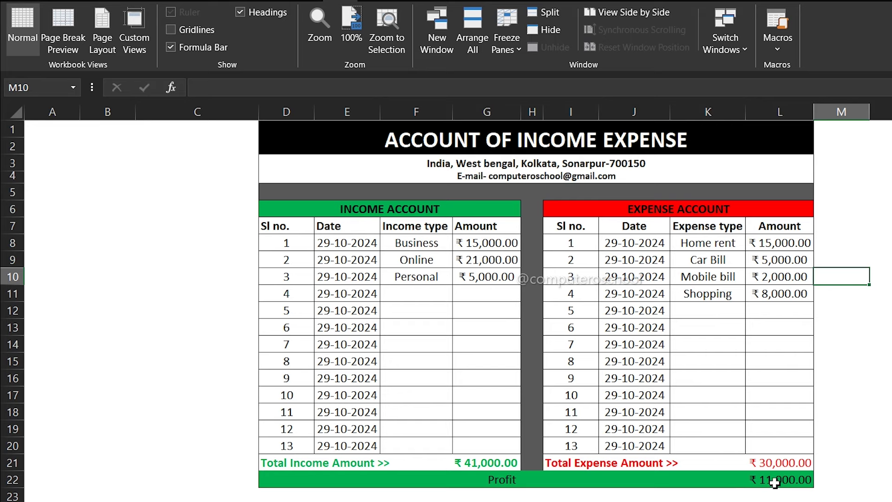
{"action": "left_click", "coordinate": [767, 312]}
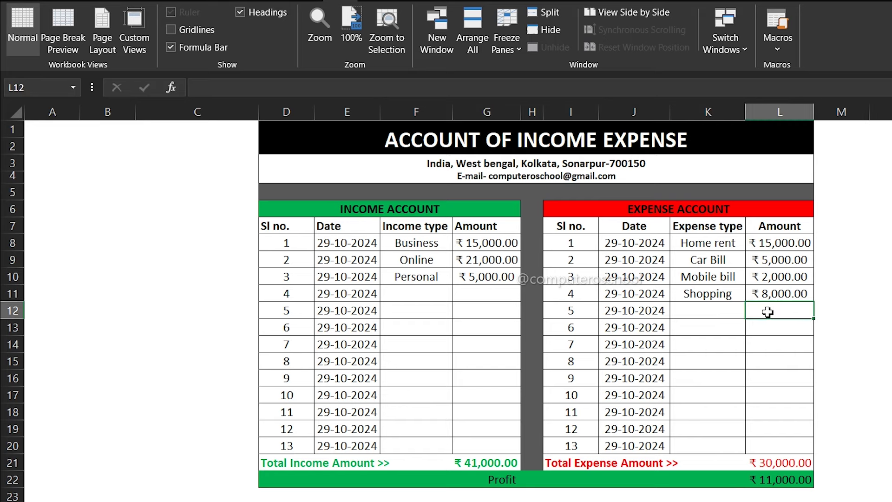
{"action": "type", "text": "12000"}
{"action": "key", "text": "Return"}
{"action": "left_click", "coordinate": [772, 316]}
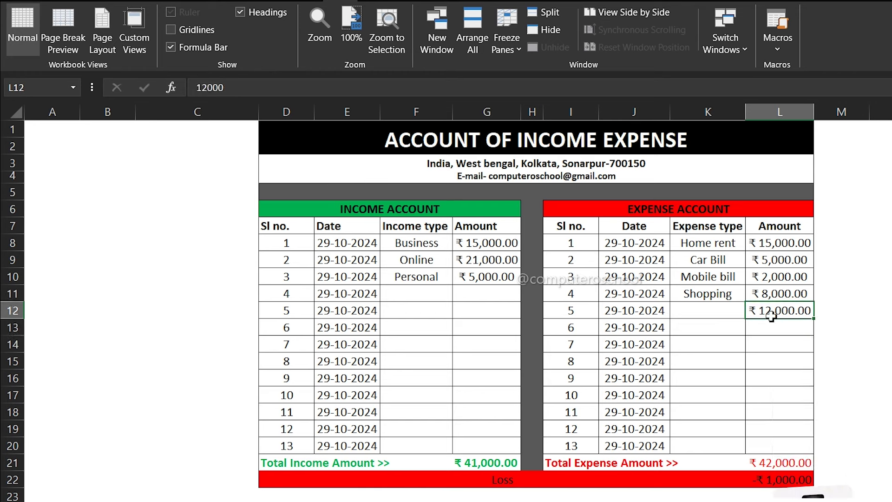
{"action": "type", "text": "11,00"}
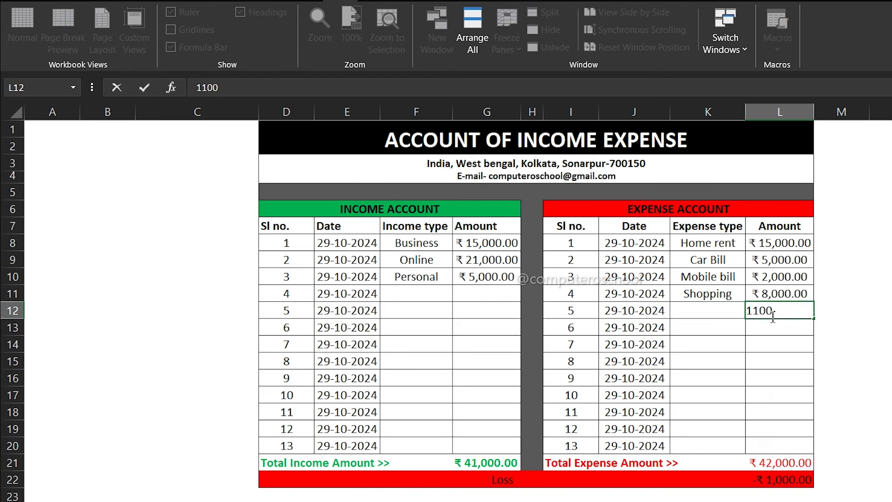
{"action": "type", "text": "0"}
{"action": "key", "text": "Return"}
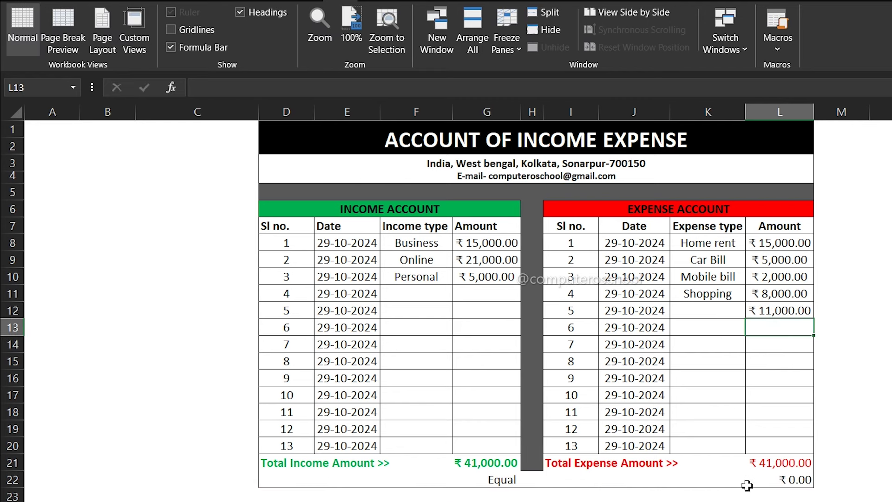
{"action": "left_click", "coordinate": [782, 316]}
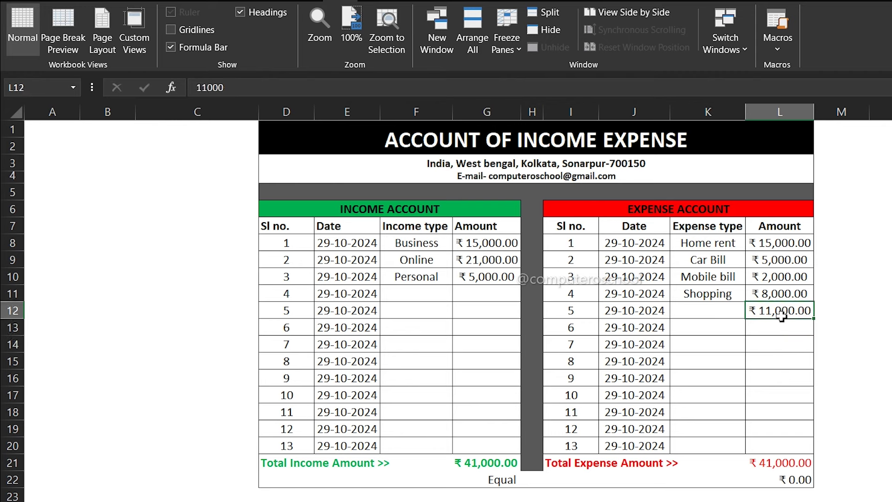
{"action": "key", "text": "Delete"}
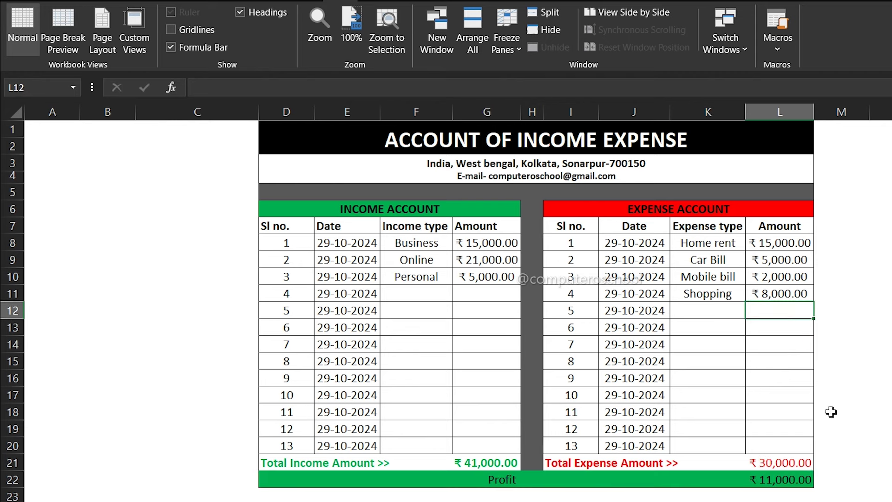
{"action": "left_click", "coordinate": [787, 481]}
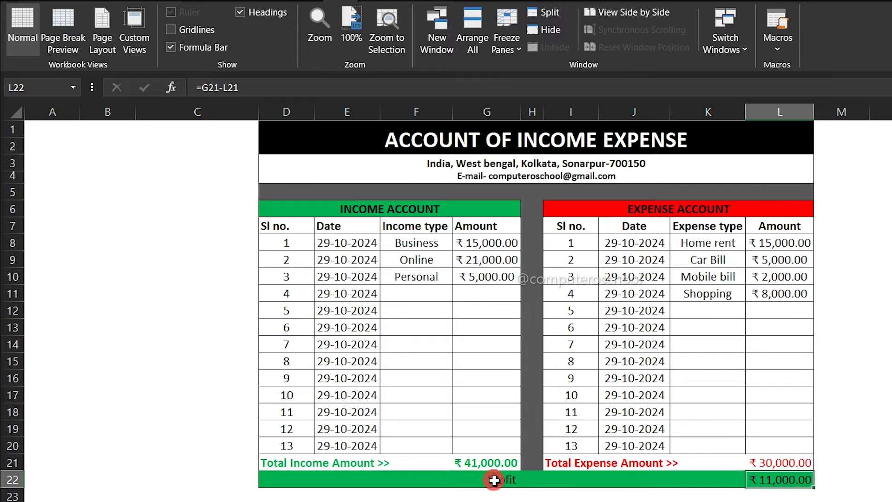
{"action": "left_click", "coordinate": [511, 479]}
{"action": "left_click", "coordinate": [488, 463]}
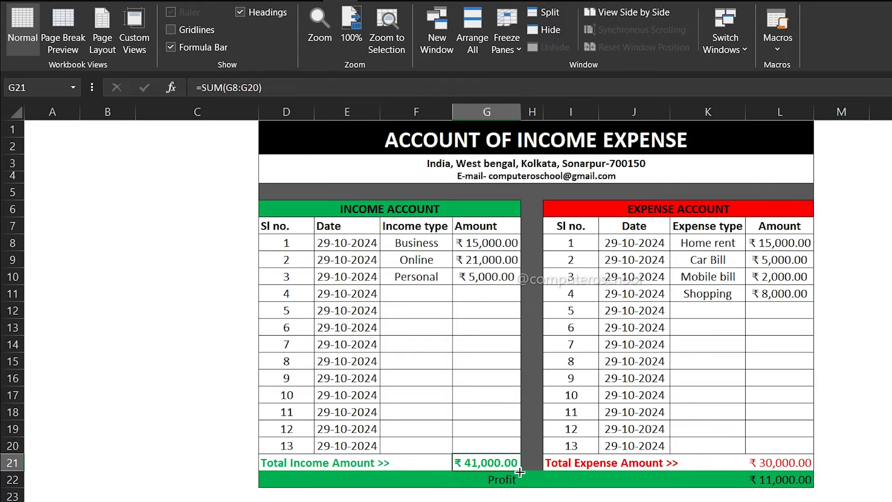
{"action": "left_click", "coordinate": [765, 463]}
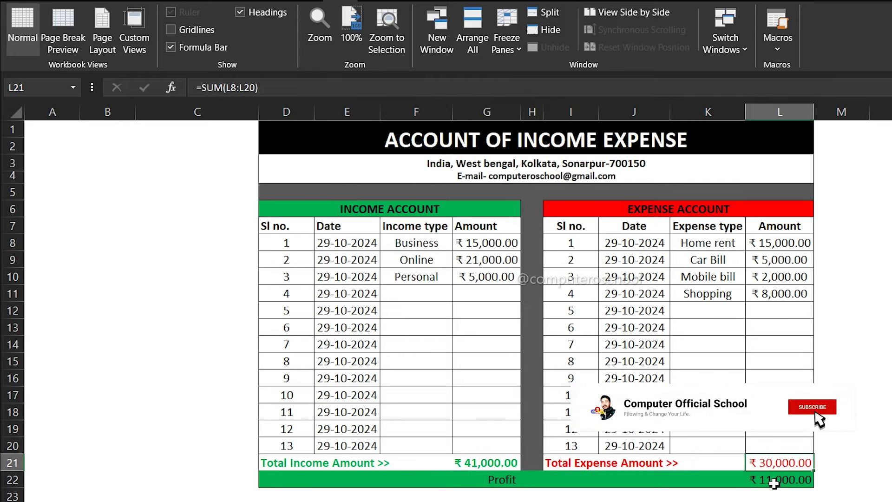
{"action": "left_click", "coordinate": [773, 481]}
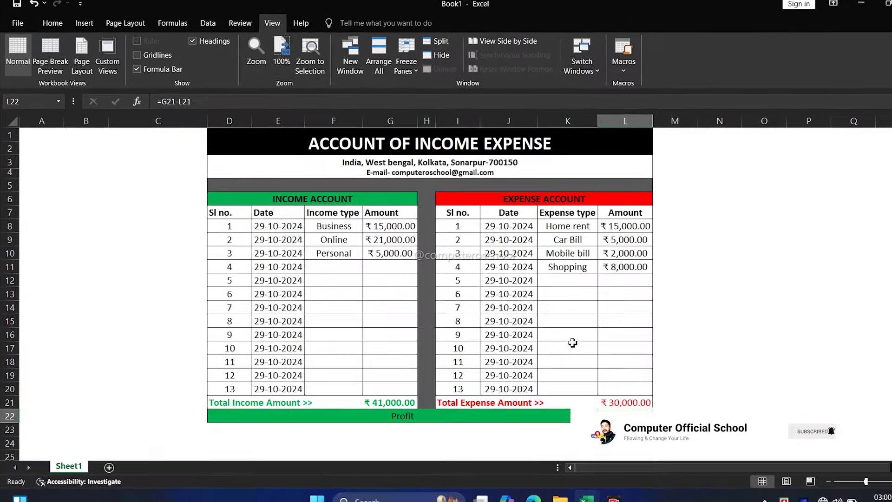